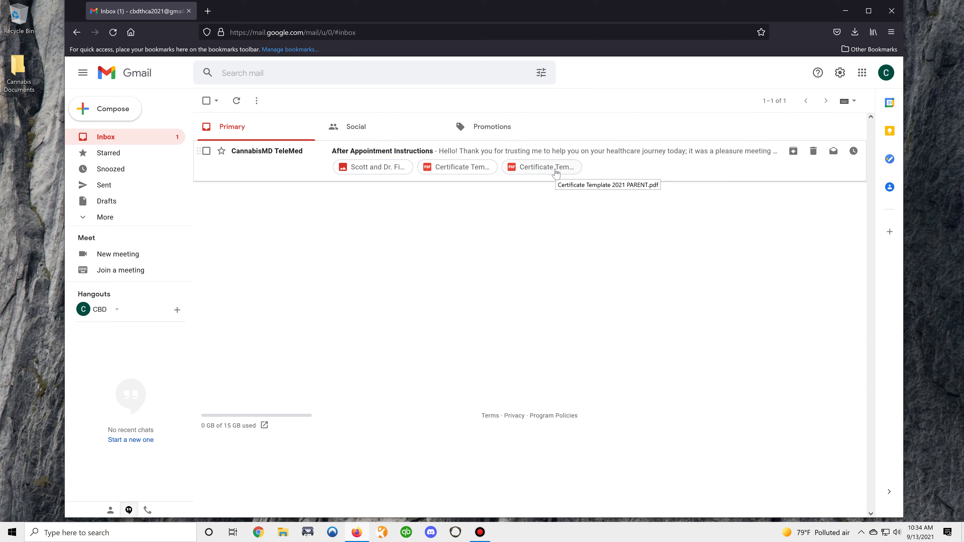
- Open the After Appointment Instructions email and follow its medical cannabis application link to the DHP search page
left_click(412, 154)
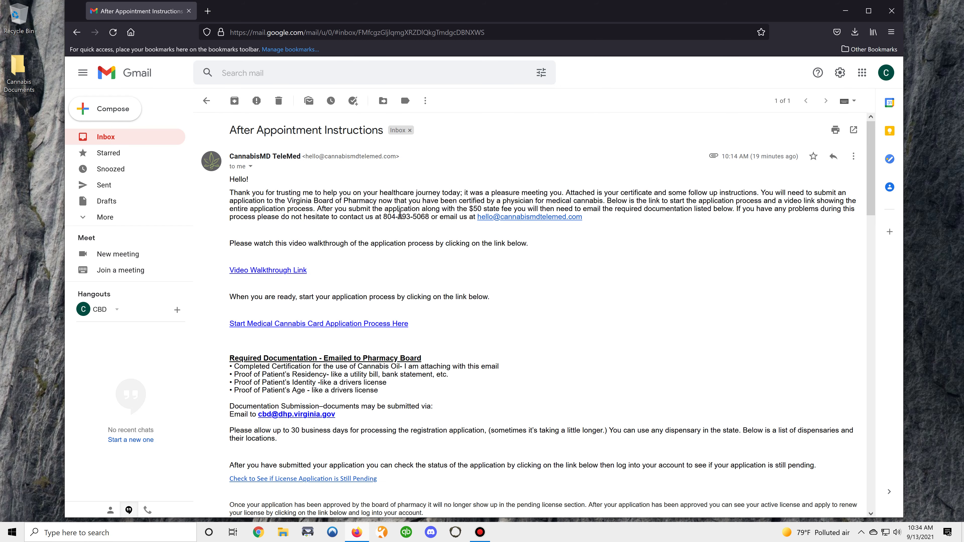
scroll(380, 223, "down", 2)
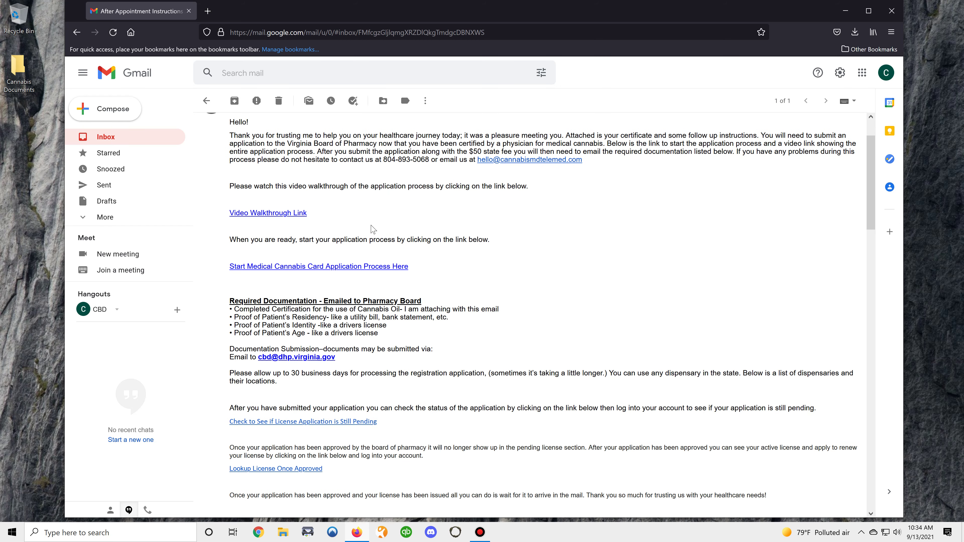
left_click(329, 267)
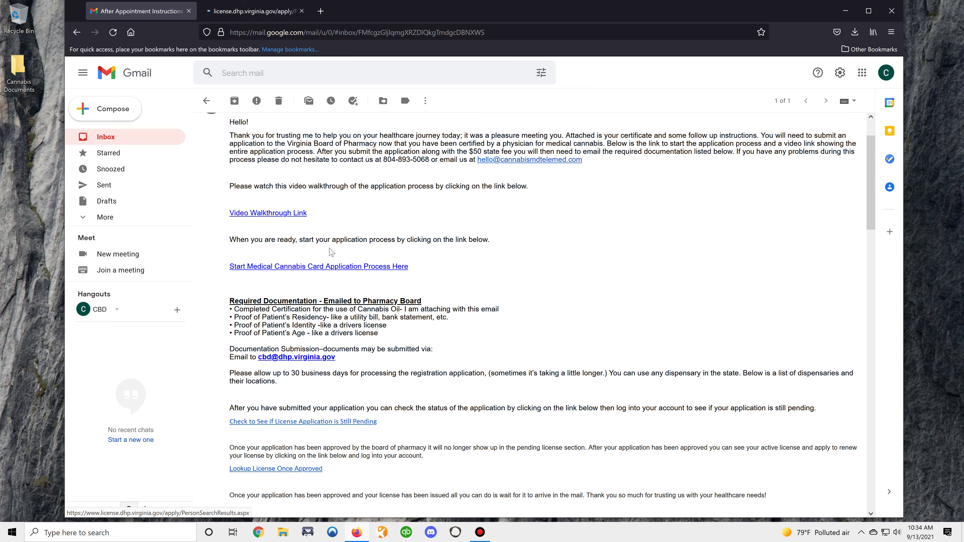
left_click(263, 11)
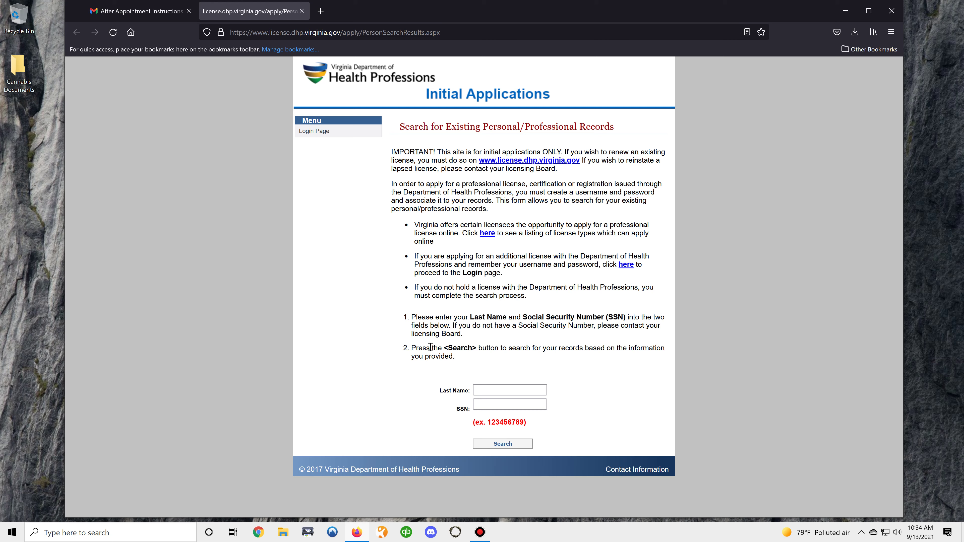
- Enter the applicant's last name and social security number in the existing-records search
left_click(504, 389)
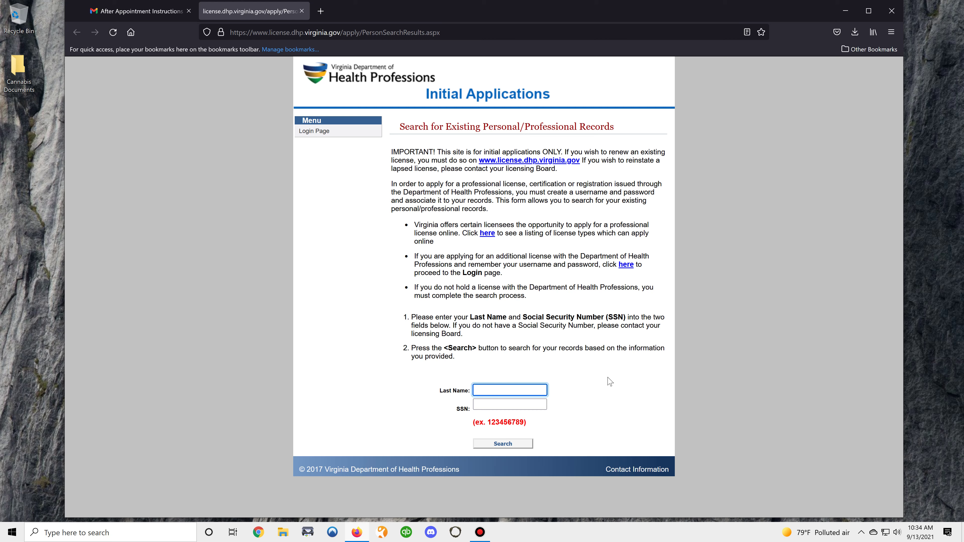
type("THC")
key("Tab")
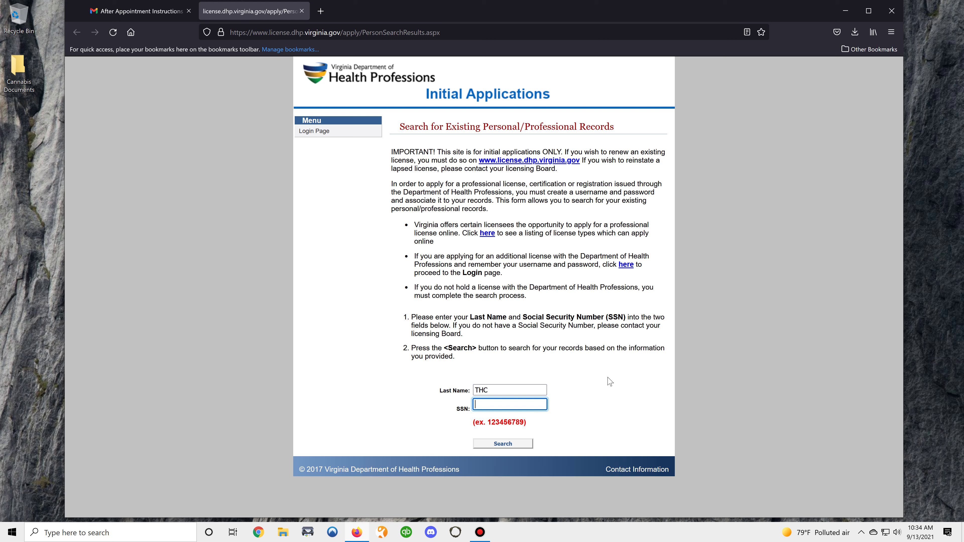
type("222334444")
- Run the existing-records search, which finds no match and brings up Initial Registration
left_click(502, 443)
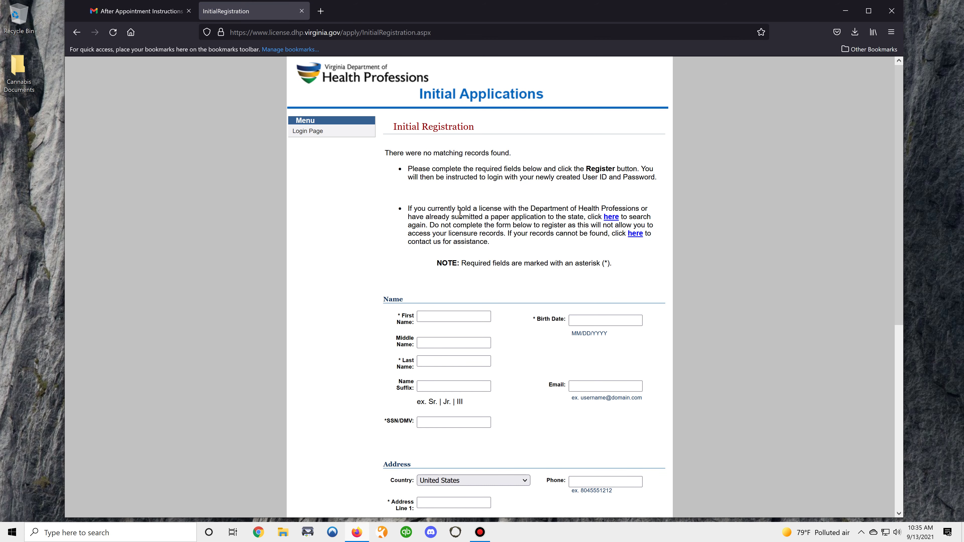
scroll(543, 262, "down", 3)
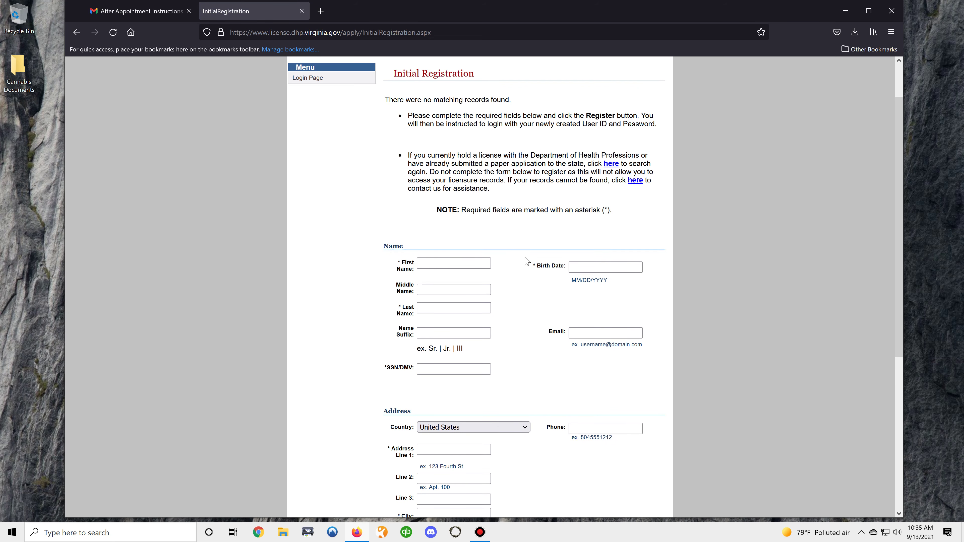
scroll(525, 262, "up", 3)
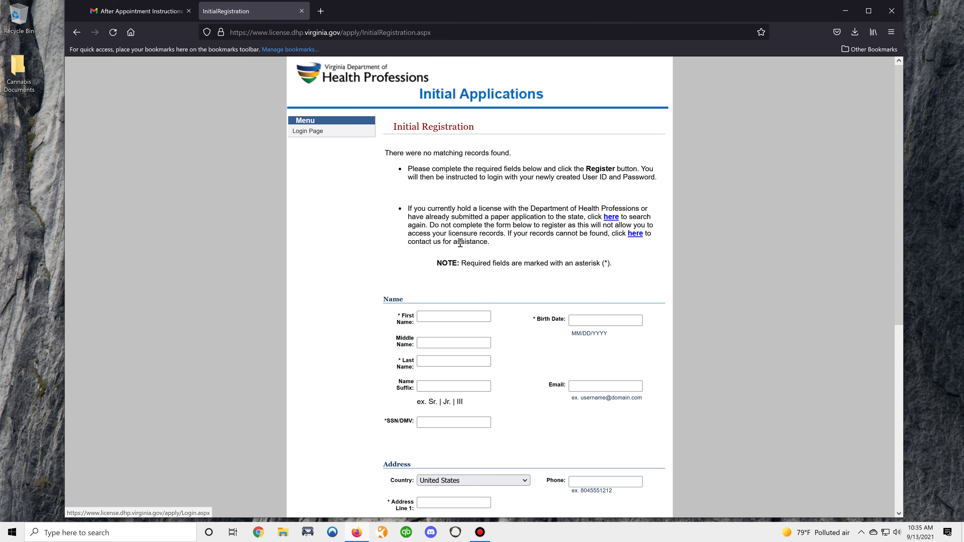
scroll(479, 236, "down", 6)
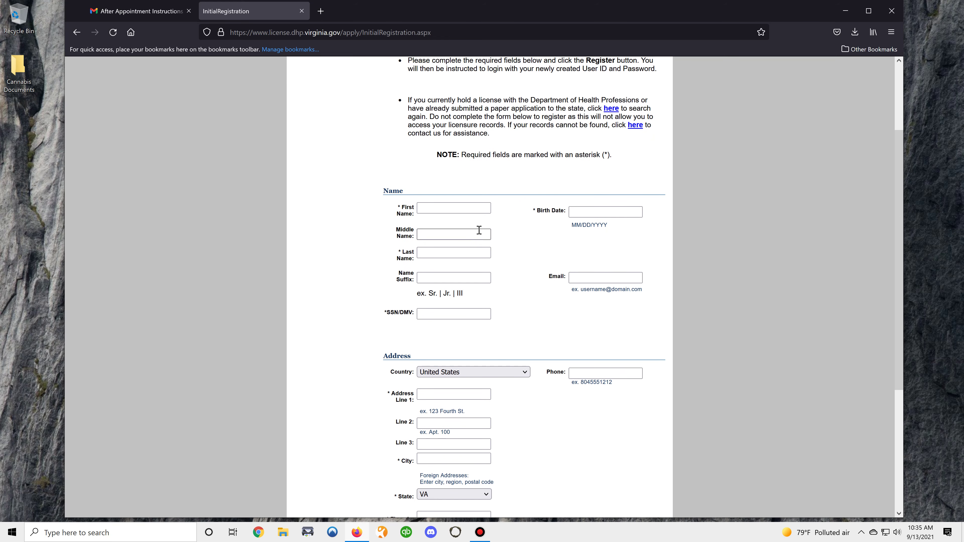
- Enter the applicant's first name, last name and SSN on the registration form
left_click(463, 205)
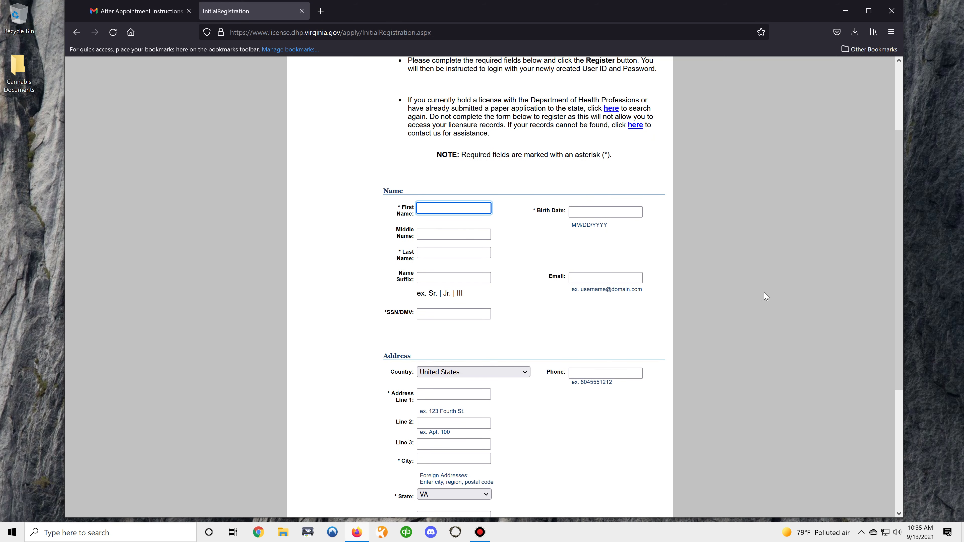
type("CBD")
key("Tab")
key("Tab")
type("THC")
key("Tab")
key("Tab")
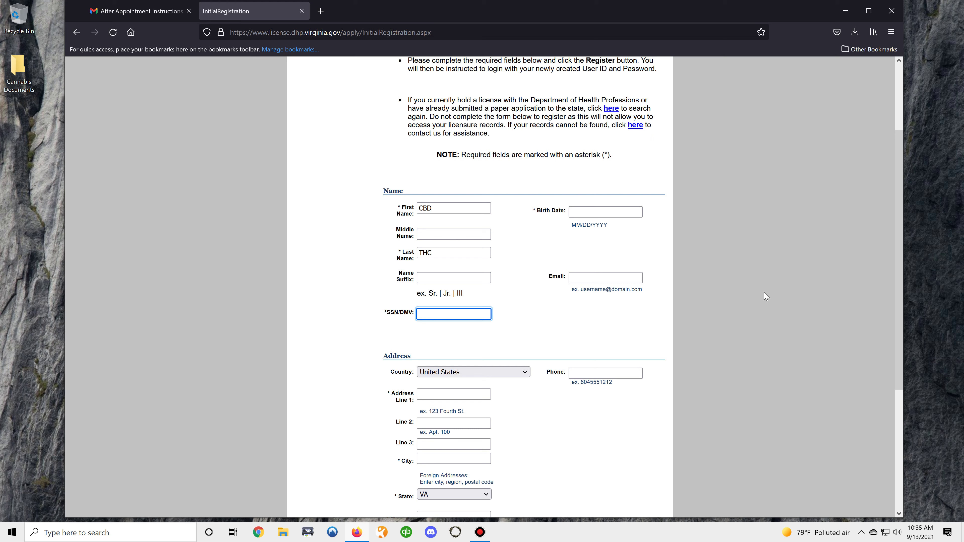
type("222334444")
- Set the birth date to 01/01/2010 and enter the applicant's email address
key("Tab")
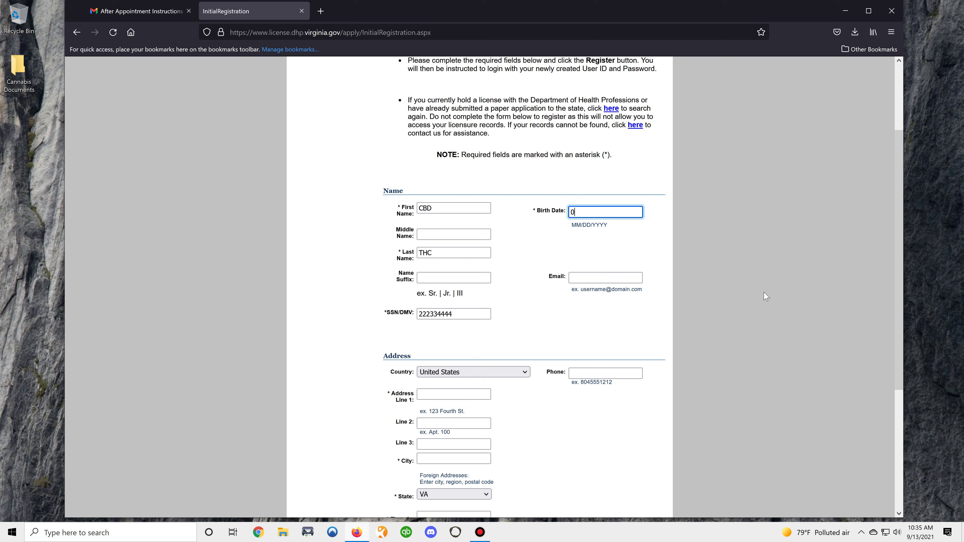
type("01/01/202")
key("BackSpace")
type("10")
key("Tab")
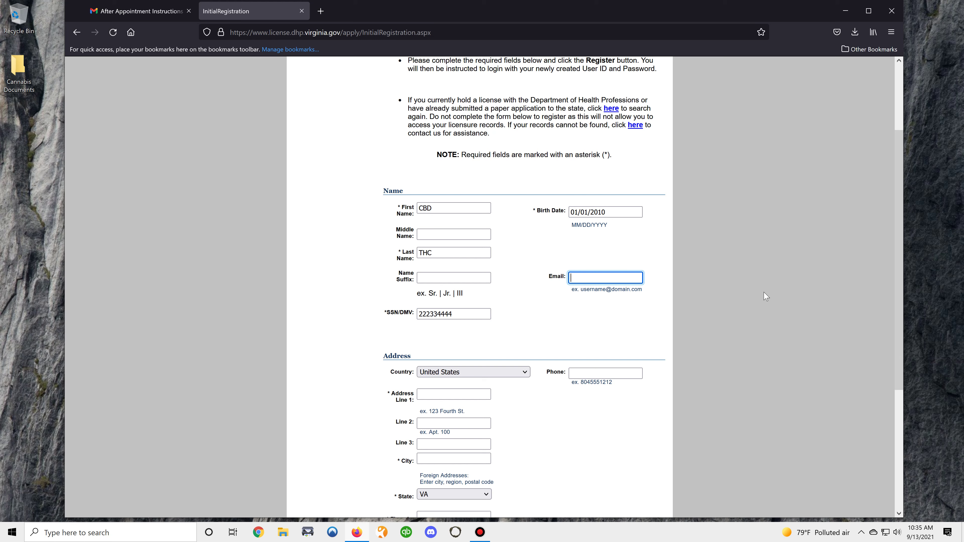
key("Tab")
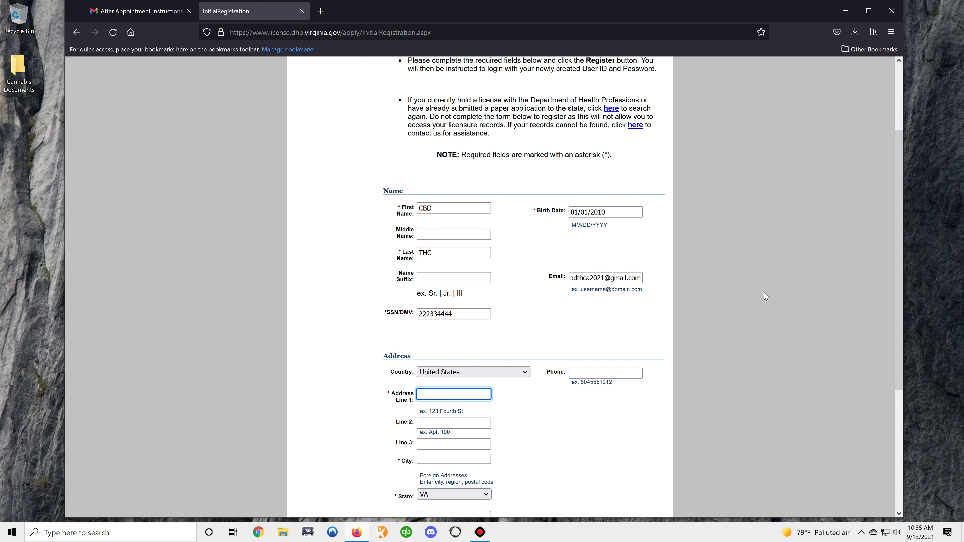
- Fill in the applicant's street address, city, zipcode and phone number
scroll(731, 275, "down", 4)
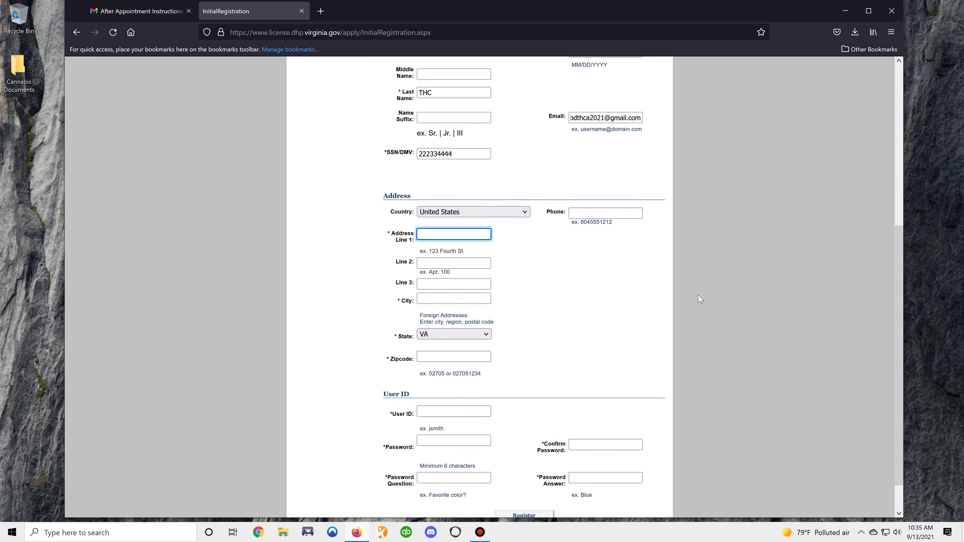
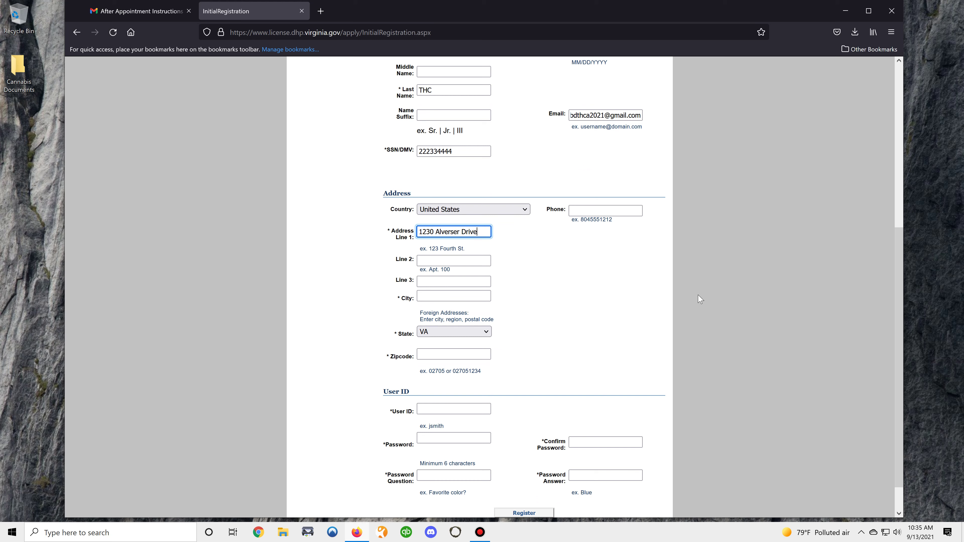
key("Tab")
key("Tab")
key("Tab")
type("Midlothi")
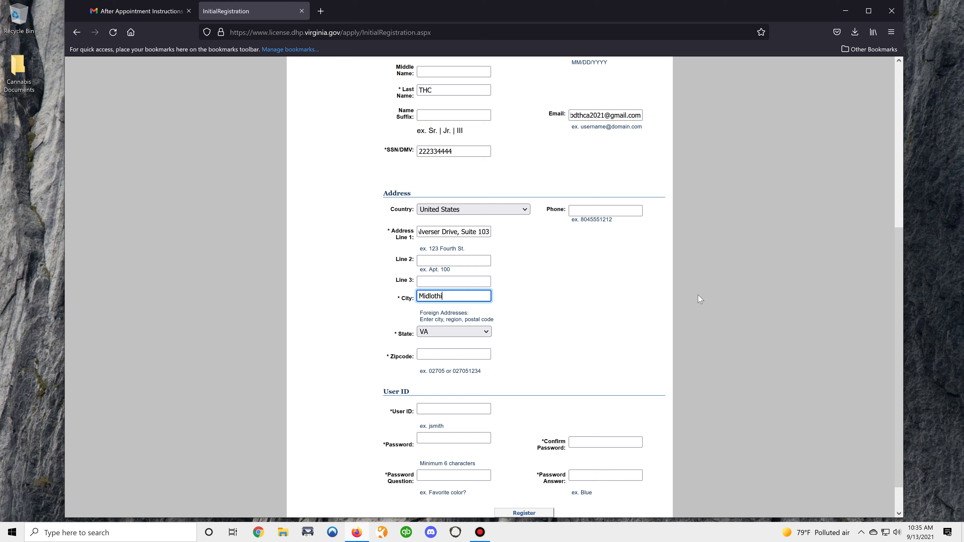
type("an")
key("Tab")
key("Tab")
type("23113")
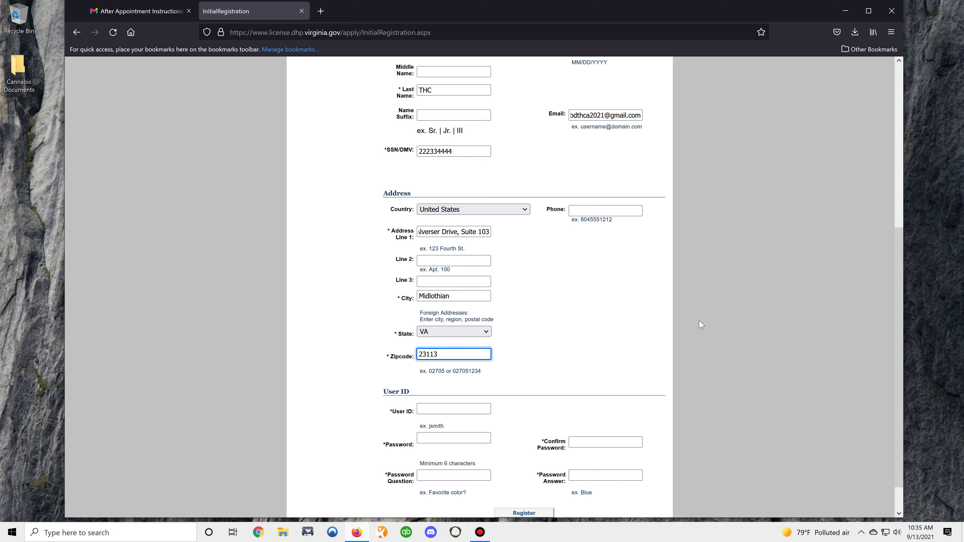
key("Tab")
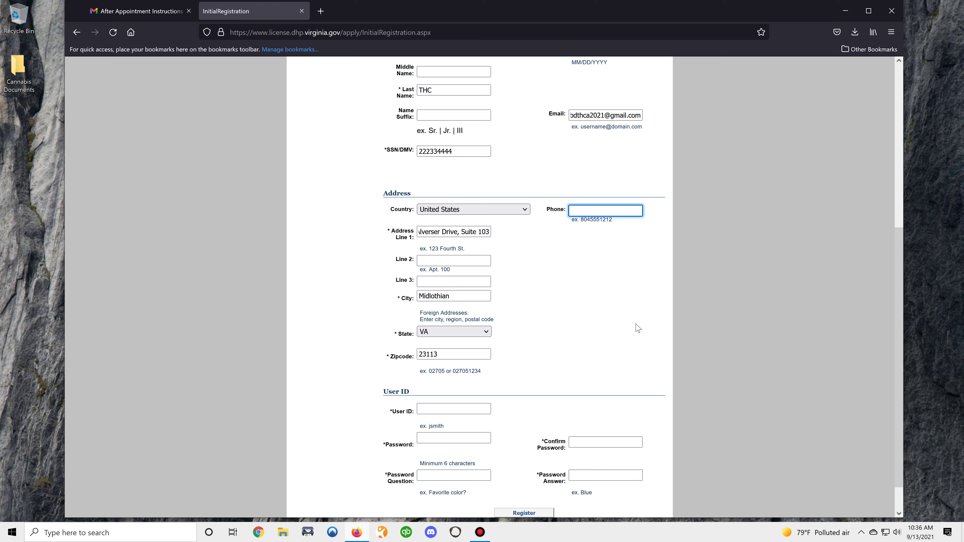
key("Tab")
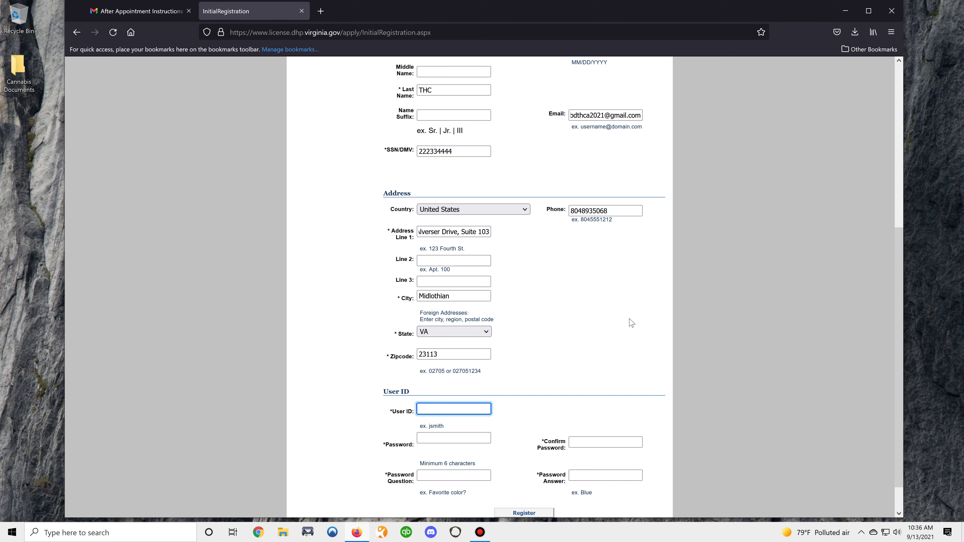
- Enter a user ID, password, security question and answer, then submit the registration
scroll(631, 322, "down", 2)
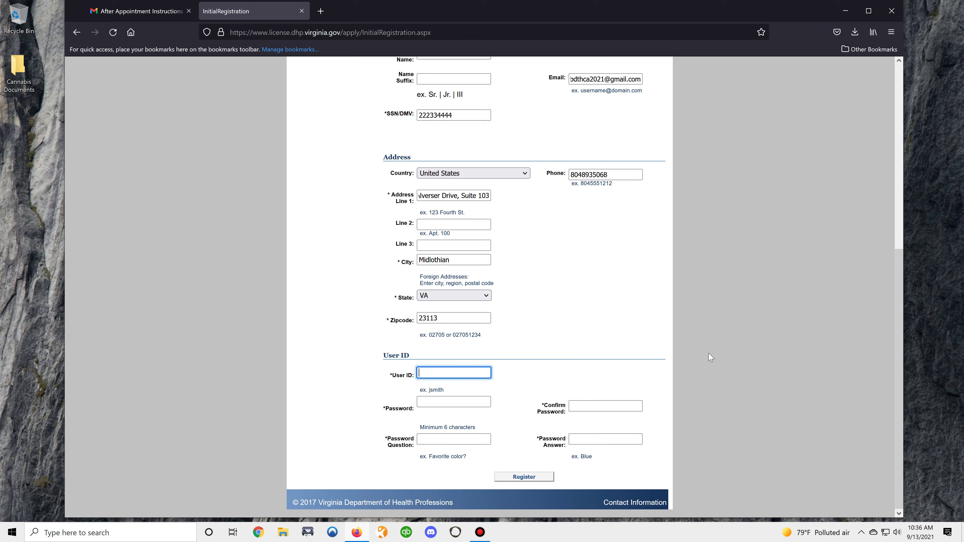
type("cbdtgcminor2021")
key("Tab")
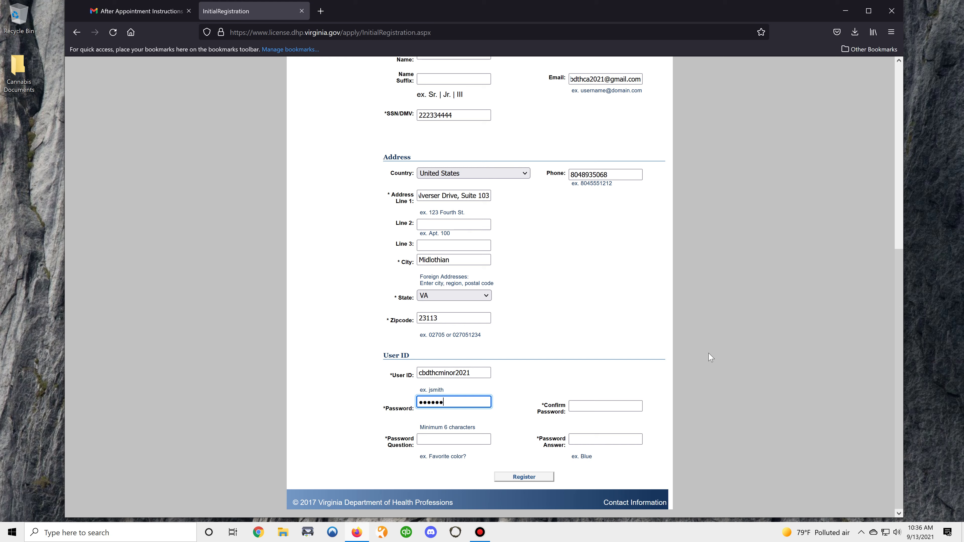
key("Tab")
type("••••••••")
key("Tab")
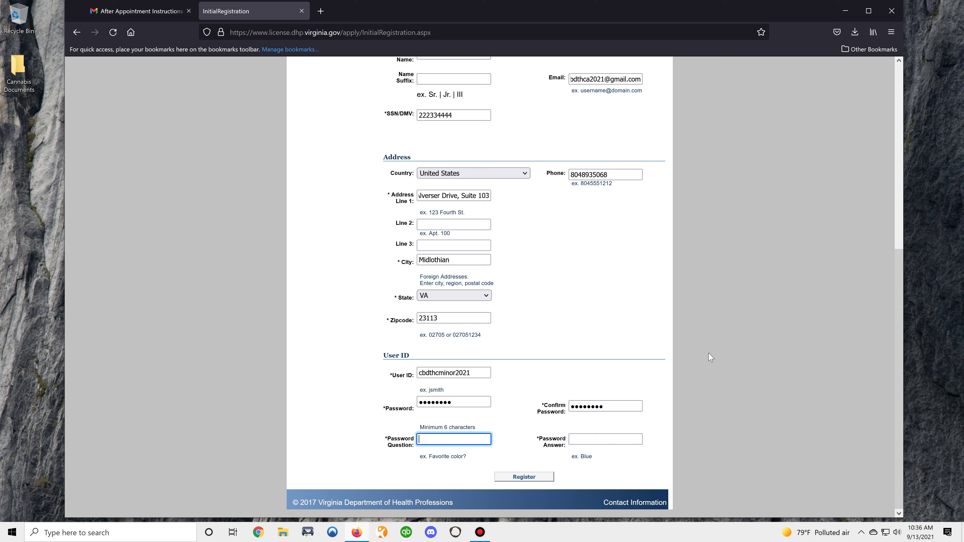
type("color")
key("Tab")
type("blue")
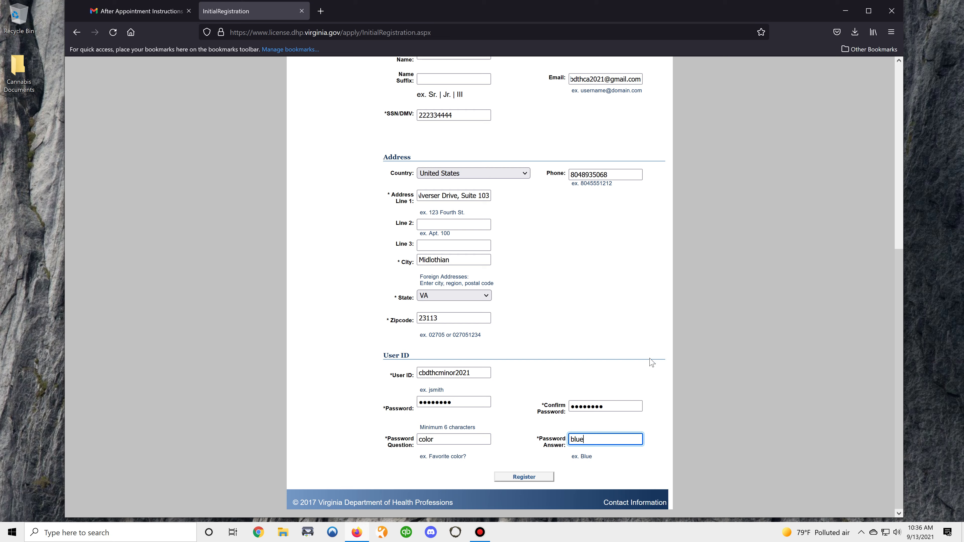
left_click(535, 479)
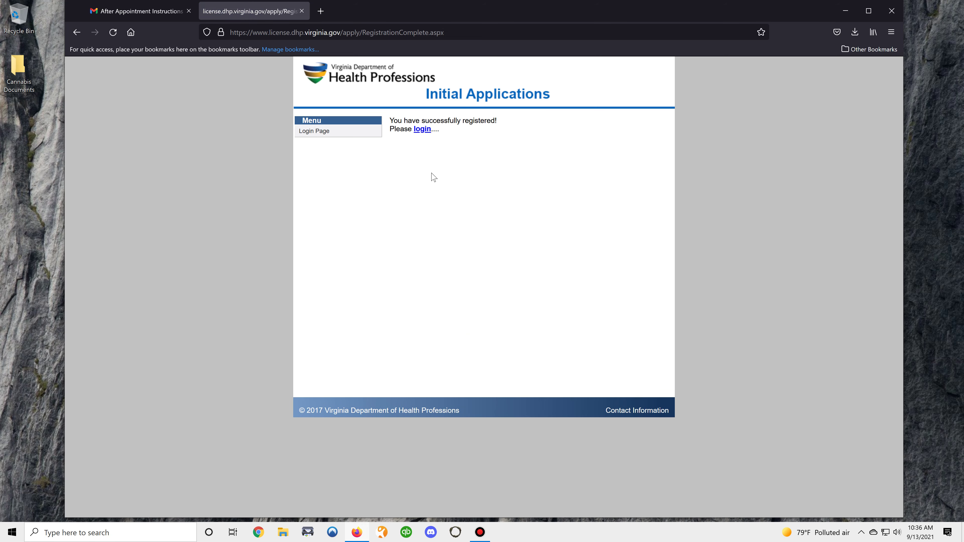
- Log in to the portal with the newly created user ID and password
left_click(423, 129)
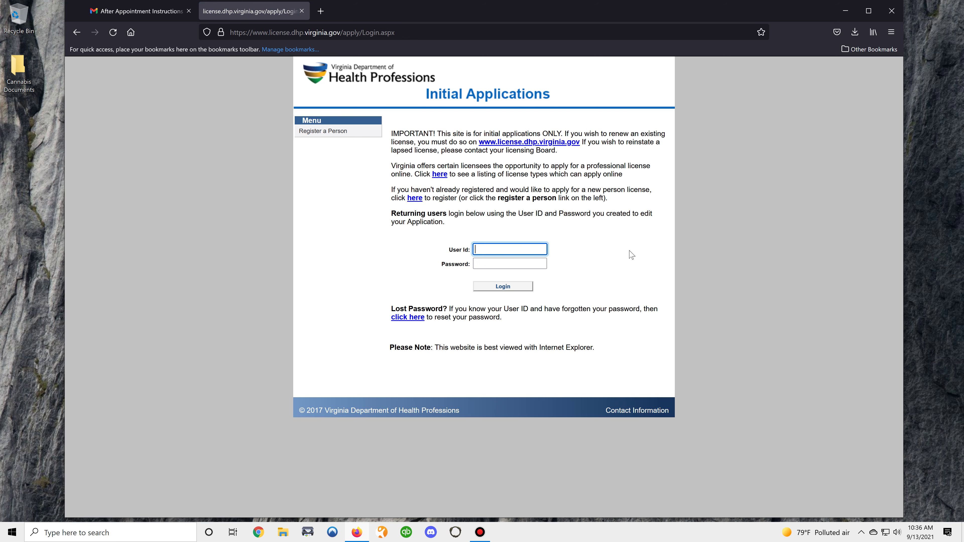
type("cbdthcminor2021")
key("Tab")
type("••••••")
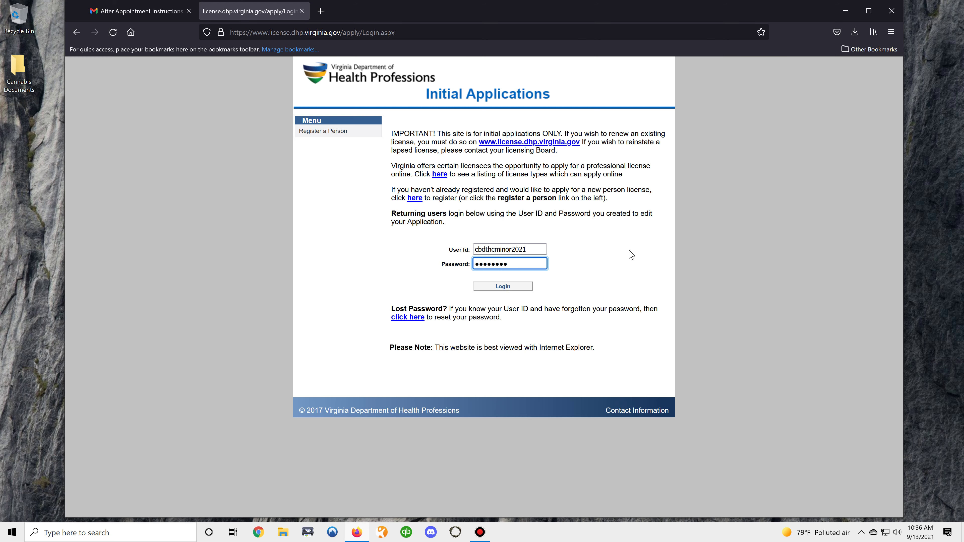
type("••")
left_click(520, 289)
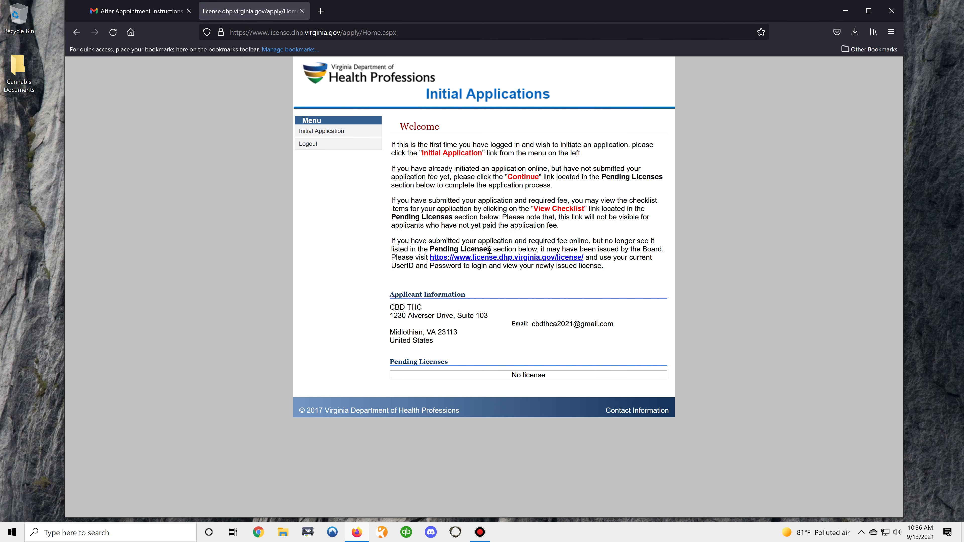
- Start a Pharmaceutical Processing-Medical Cannabis application: Medical Cannabis - Patient license, obtained by Initial Application
left_click(342, 133)
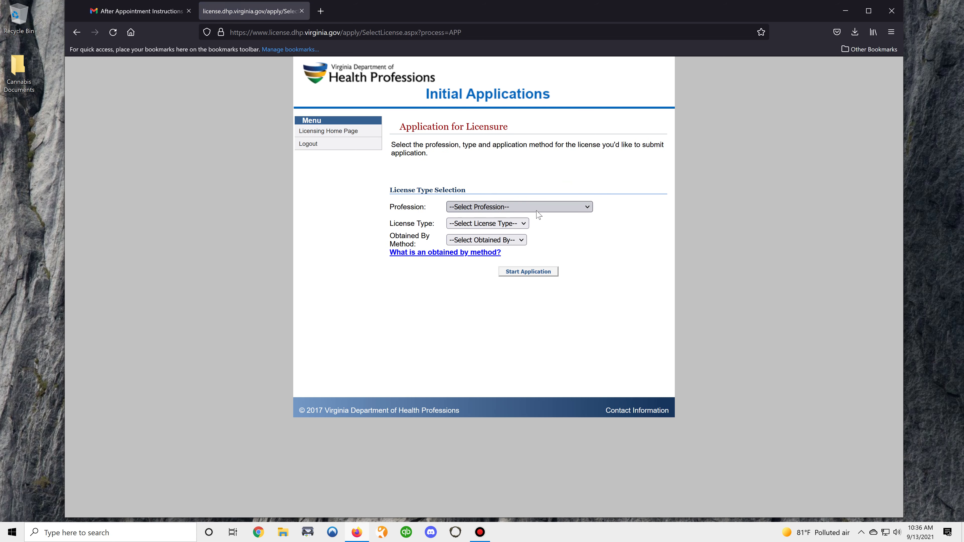
left_click(569, 208)
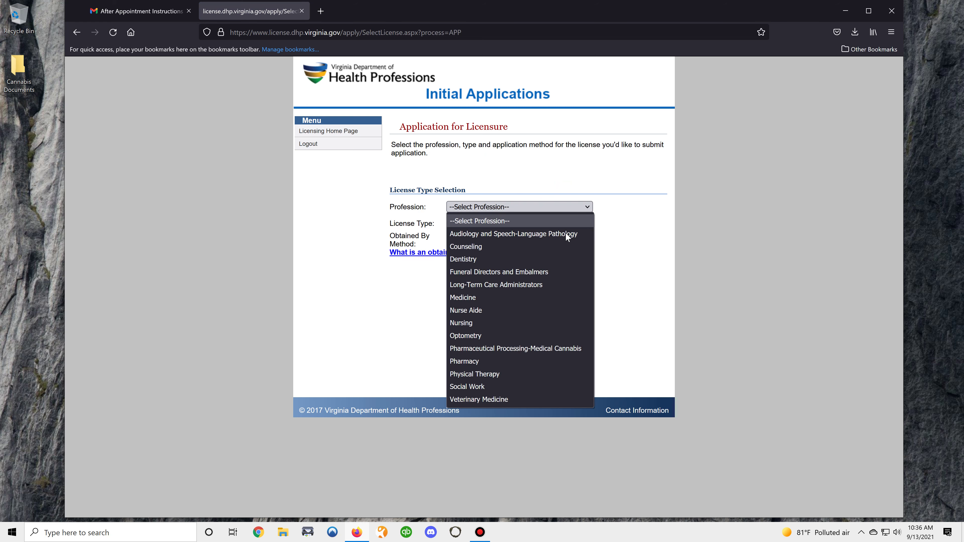
left_click(528, 348)
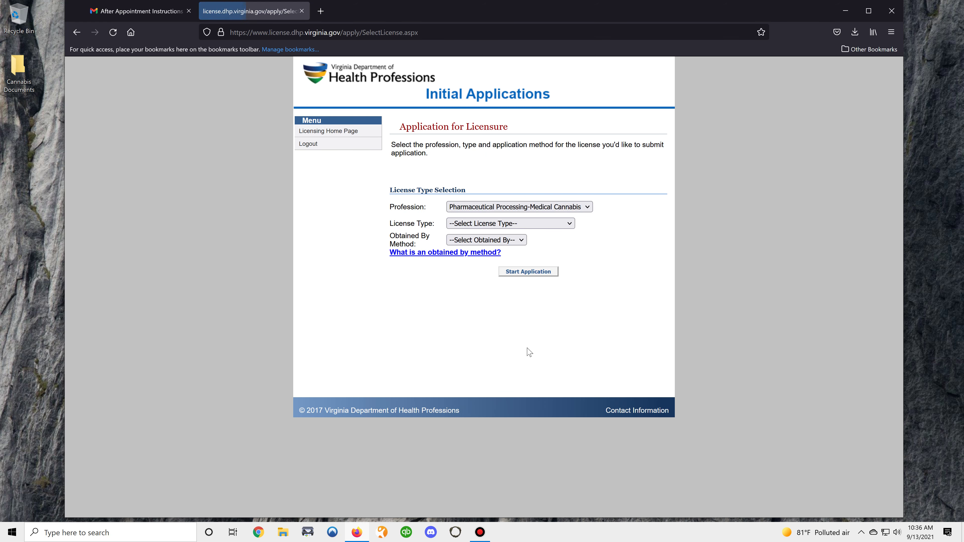
left_click(568, 225)
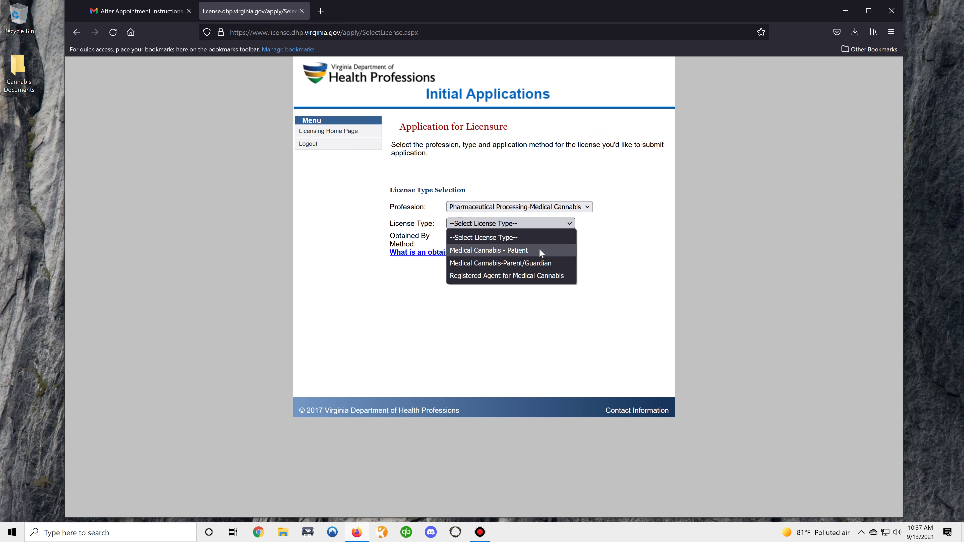
left_click(533, 253)
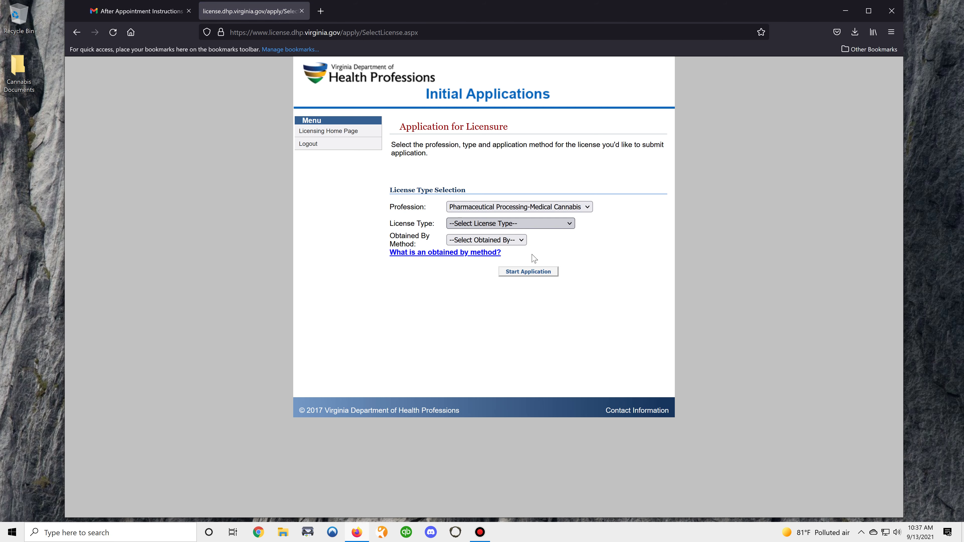
left_click(522, 241)
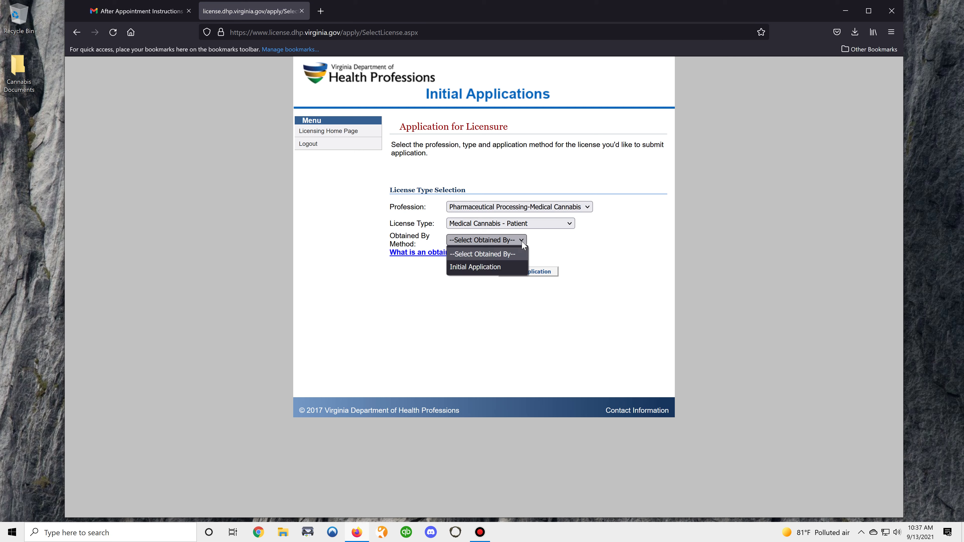
left_click(487, 274)
left_click(538, 274)
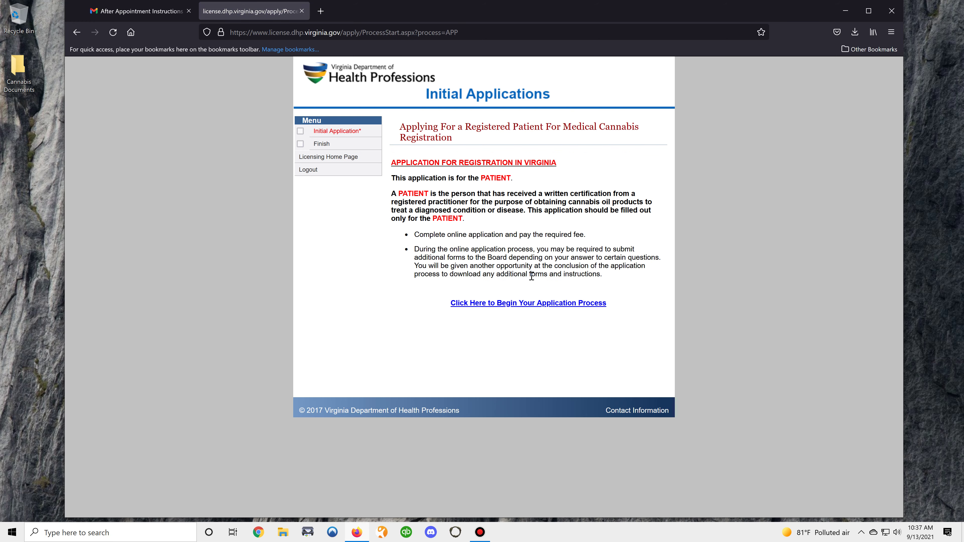
- Begin the application process and accept the pre-filled Patient Demographics to reach Registration Questions
left_click(529, 304)
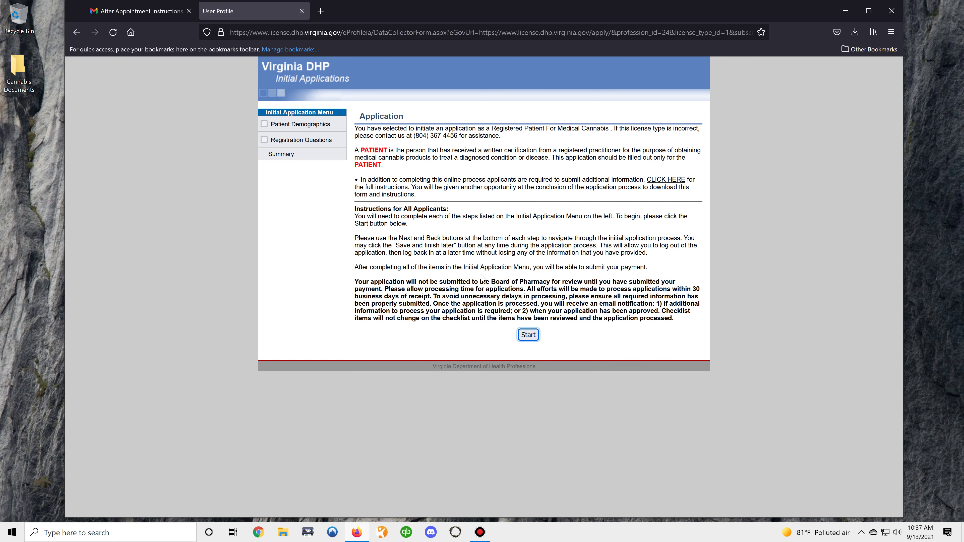
left_click(533, 336)
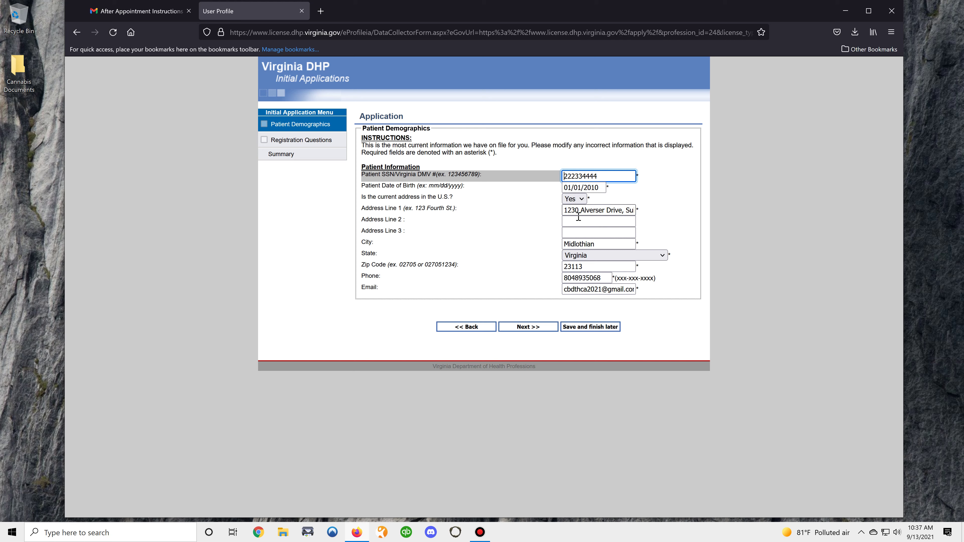
left_click(534, 329)
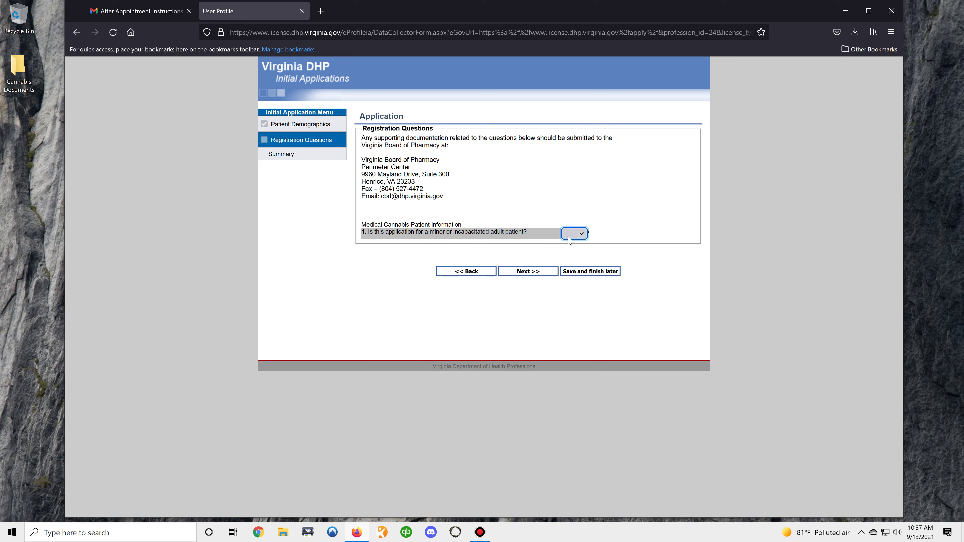
- Answer Yes to minor patient, Virginia residence and living with the patient
left_click(582, 235)
left_click(582, 262)
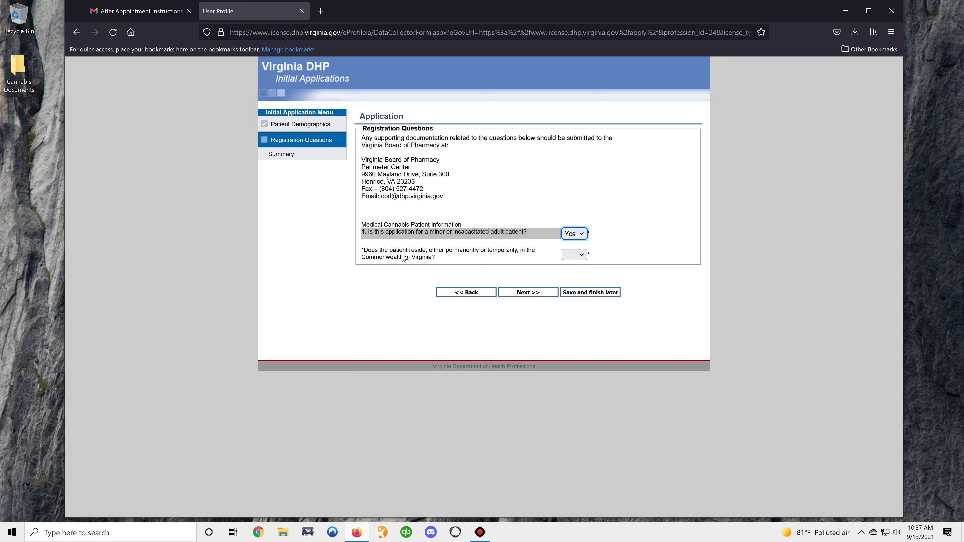
left_click(584, 256)
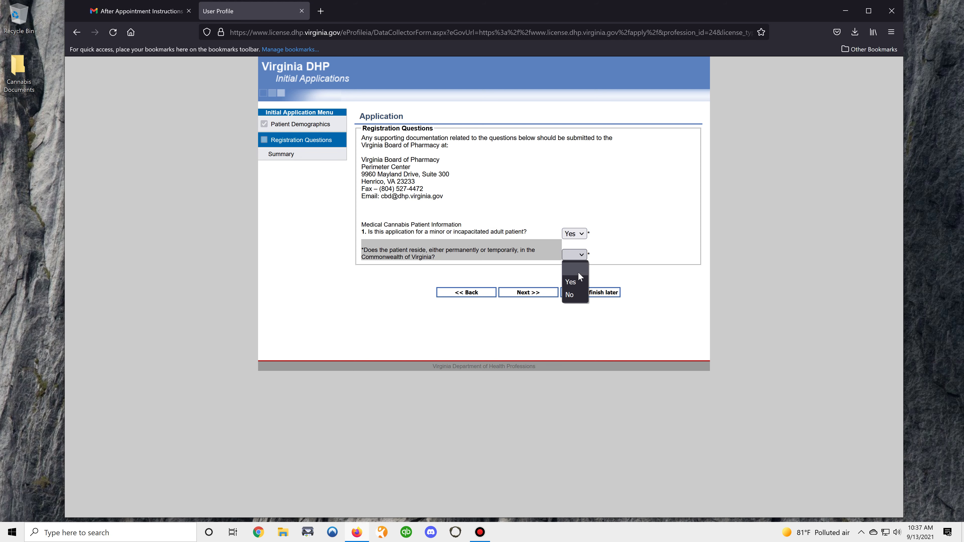
left_click(576, 281)
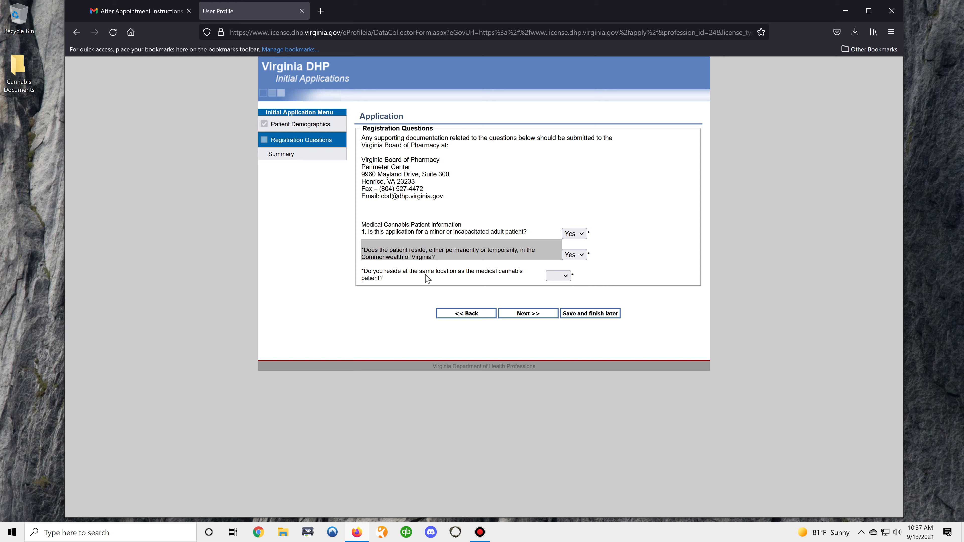
left_click(565, 277)
left_click(564, 278)
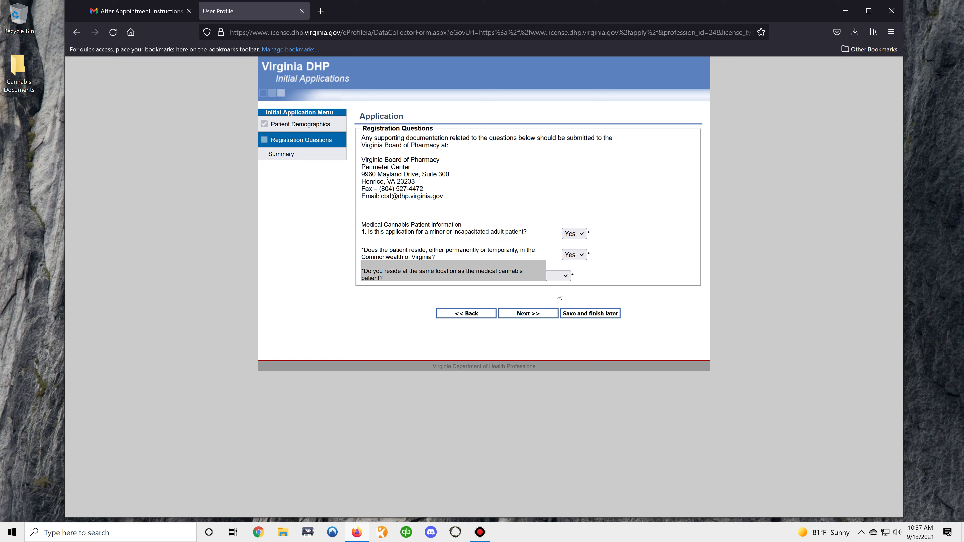
left_click(563, 280)
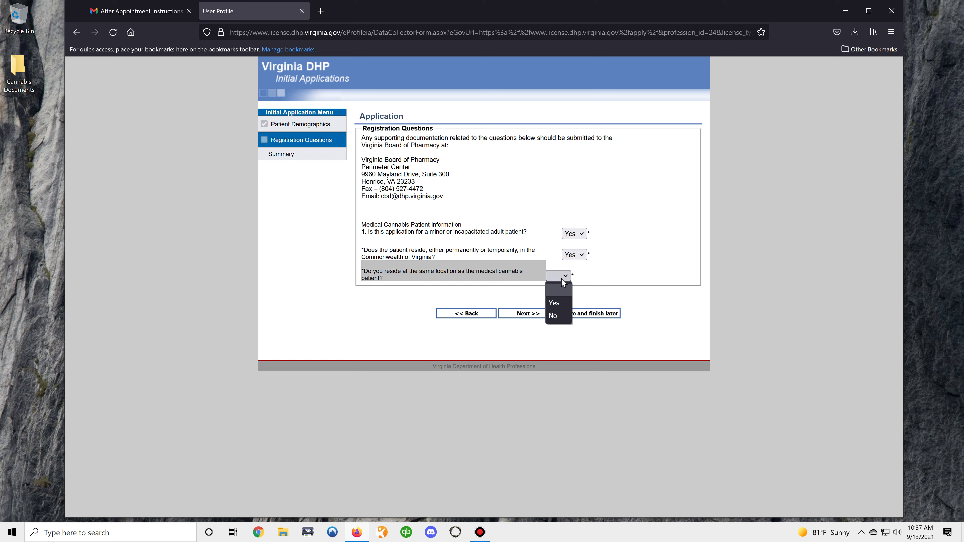
left_click(563, 300)
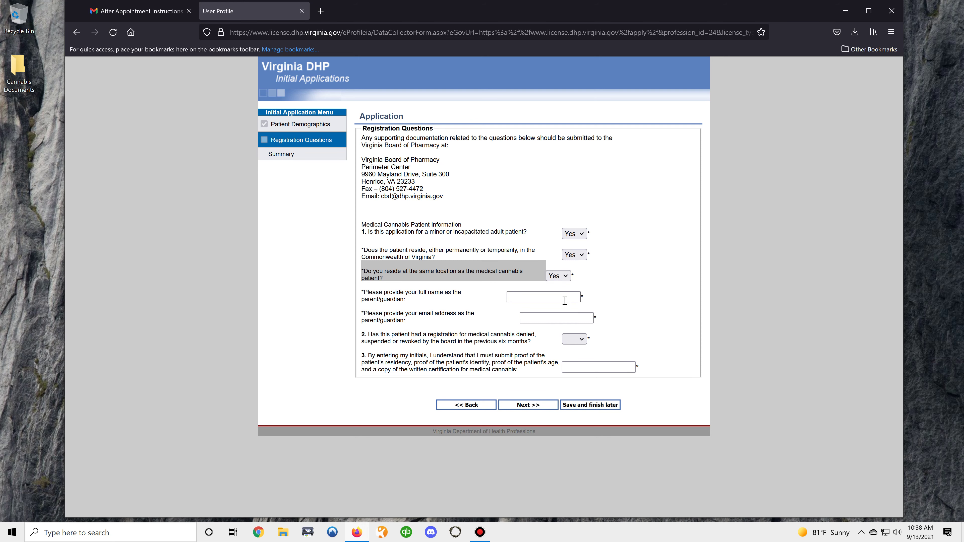
- Enter the parent/guardian's full name and email address
left_click(533, 295)
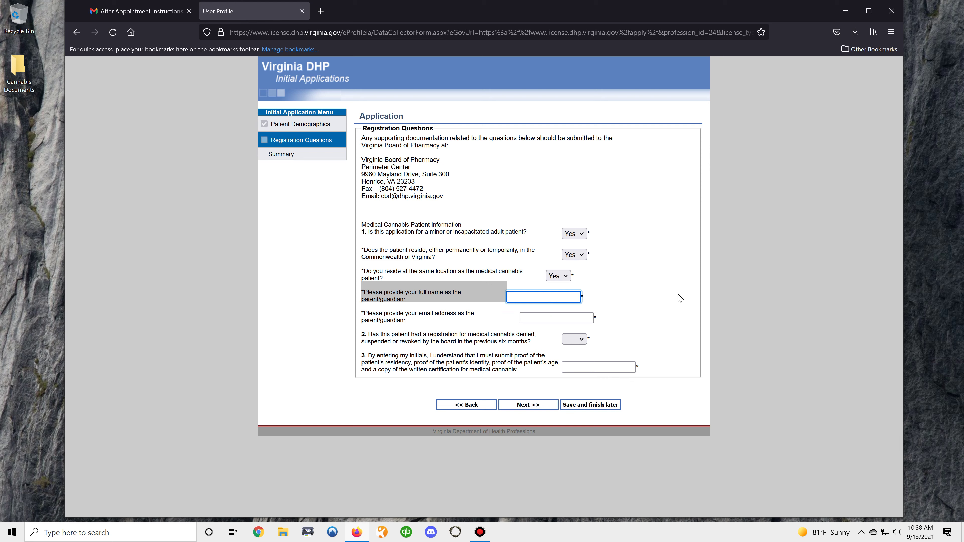
type("CBD THC PARENT")
key("Tab")
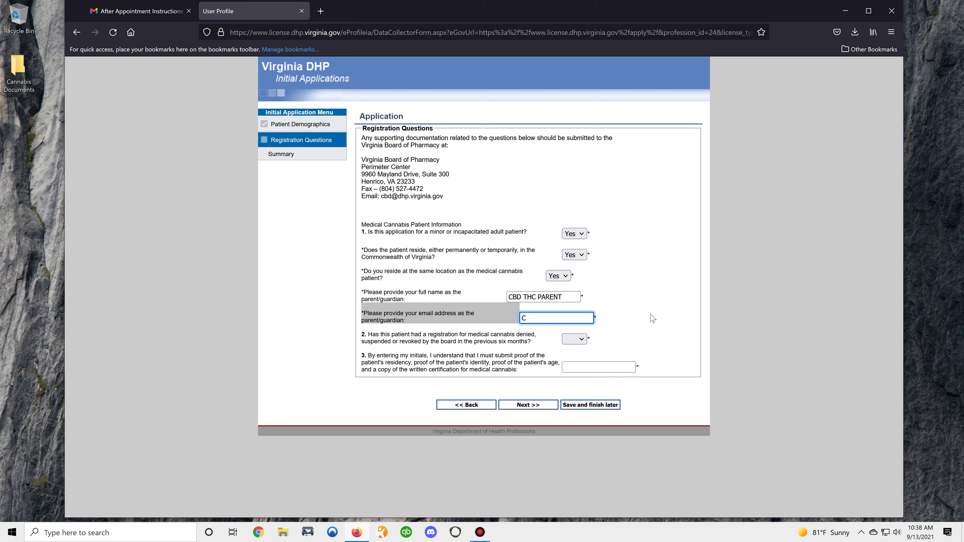
type("CB")
key("BackSpace")
key("BackSpace")
key("Tab")
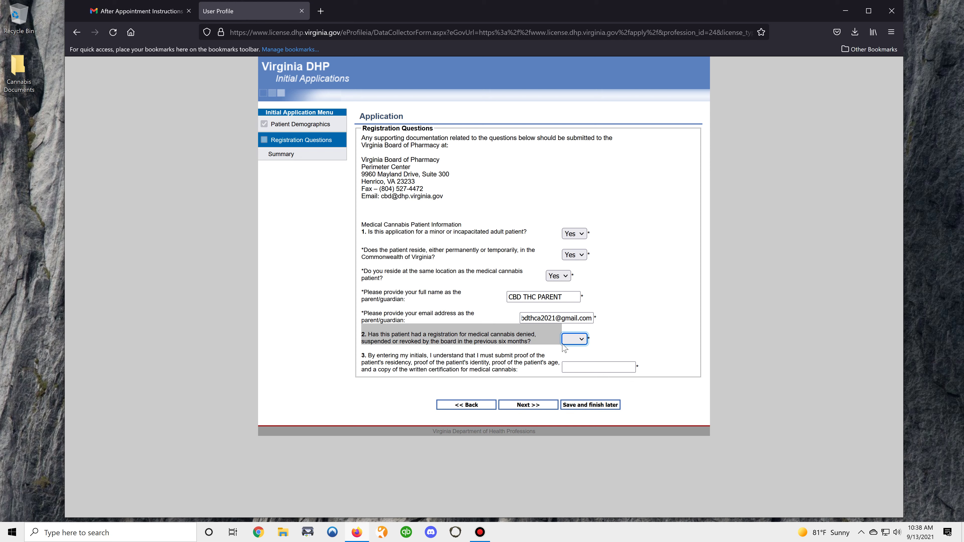
- Answer No to prior denial, add initials for question 3, and continue to the Summary
left_click(587, 340)
left_click(571, 385)
left_click(584, 367)
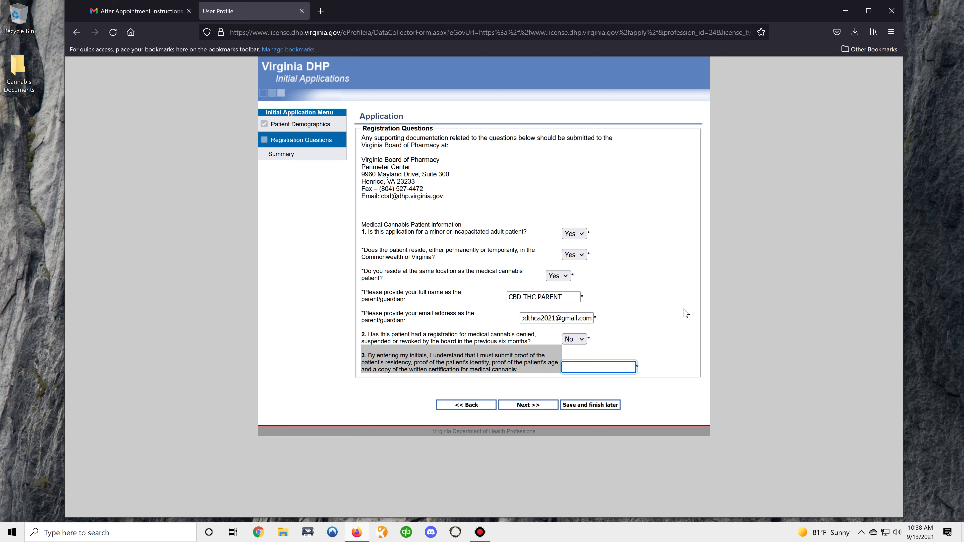
type("CBD")
left_click(536, 406)
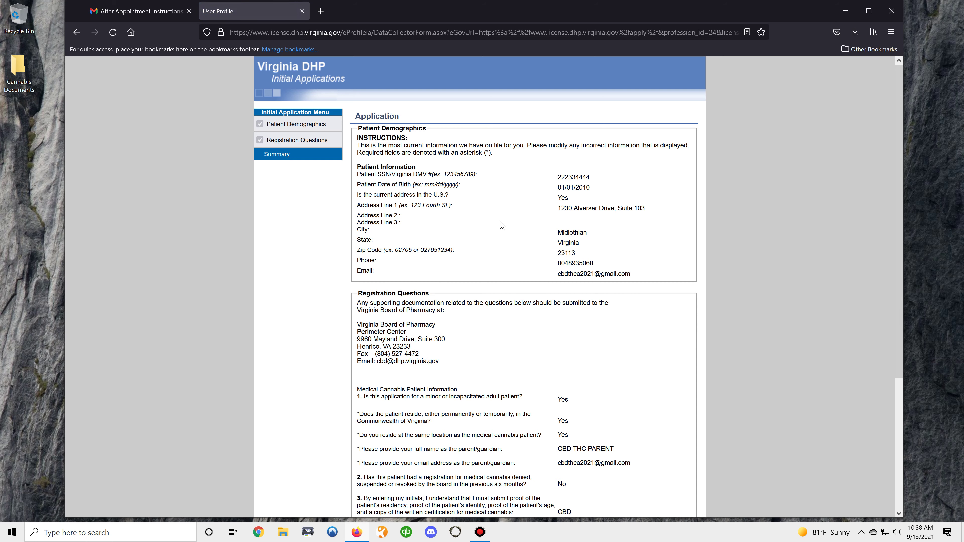
- Type the parent's full legal name as the electronic signature and check the certification agreement
scroll(500, 228, "down", 5)
scroll(500, 215, "up", 7)
scroll(500, 297, "down", 7)
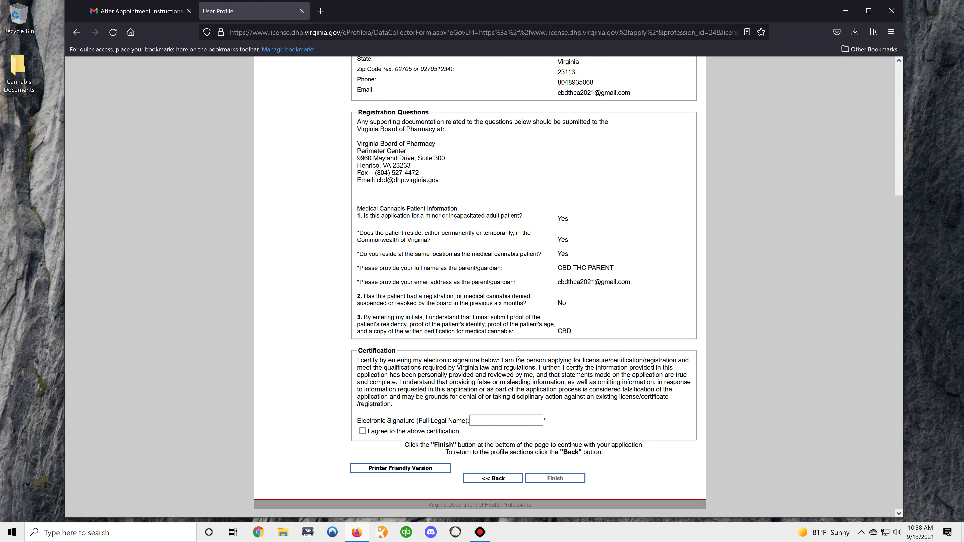
left_click(500, 420)
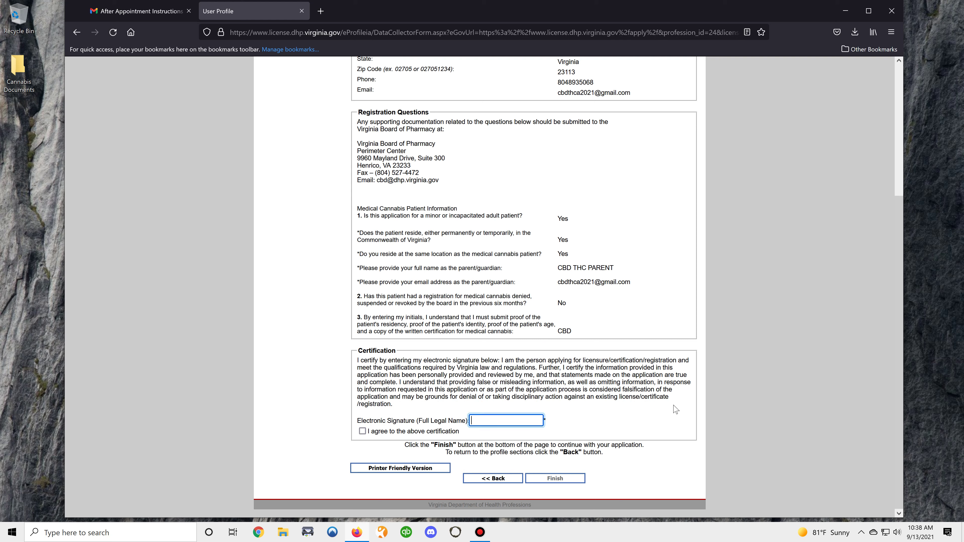
type("CBD THC PARENT")
left_click(363, 431)
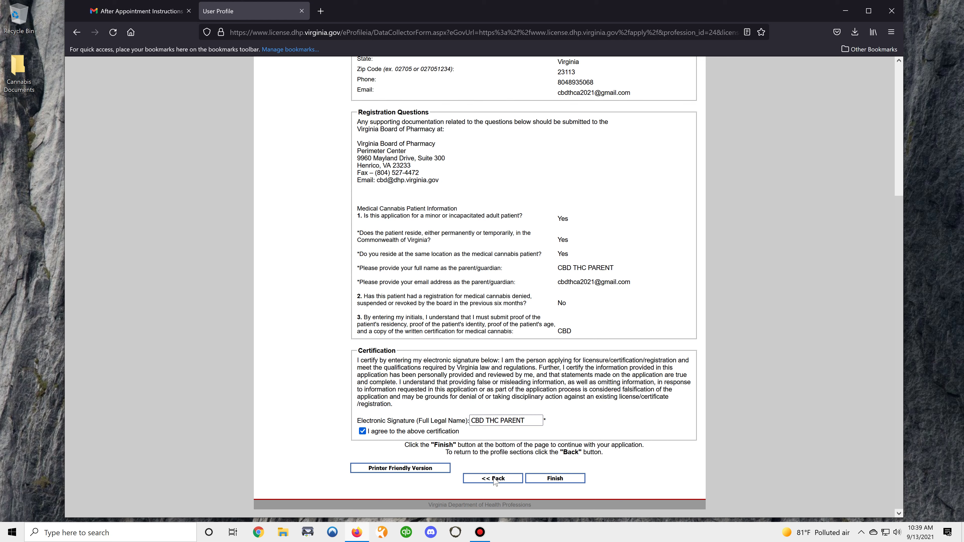
scroll(496, 478, "up", 5)
scroll(494, 478, "down", 5)
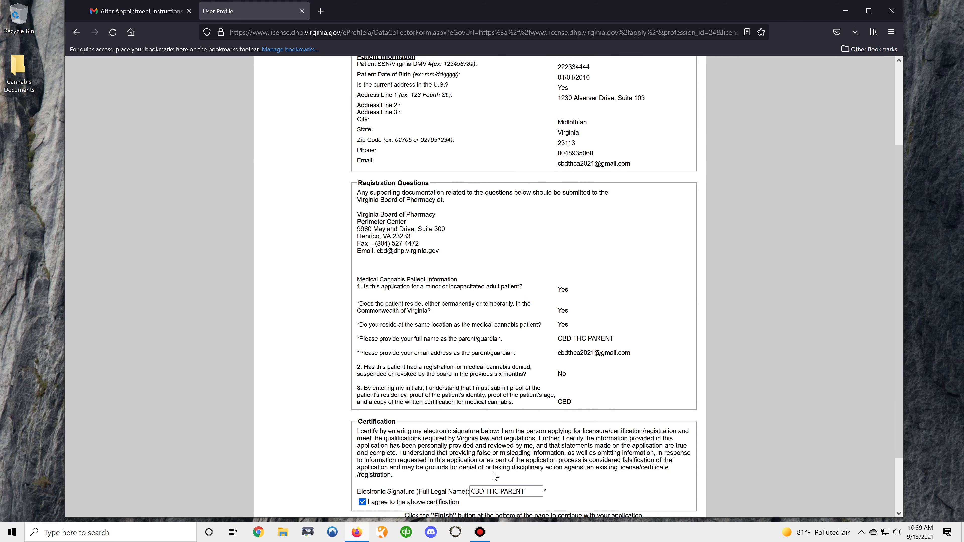
- Go back twice to the application introduction, then close the portal tab to return to Gmail
left_click(493, 478)
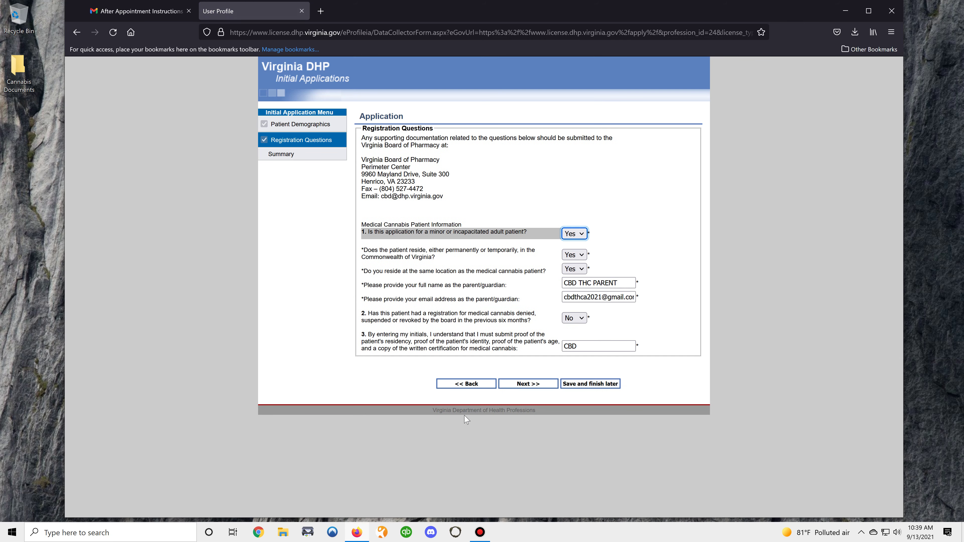
left_click(465, 328)
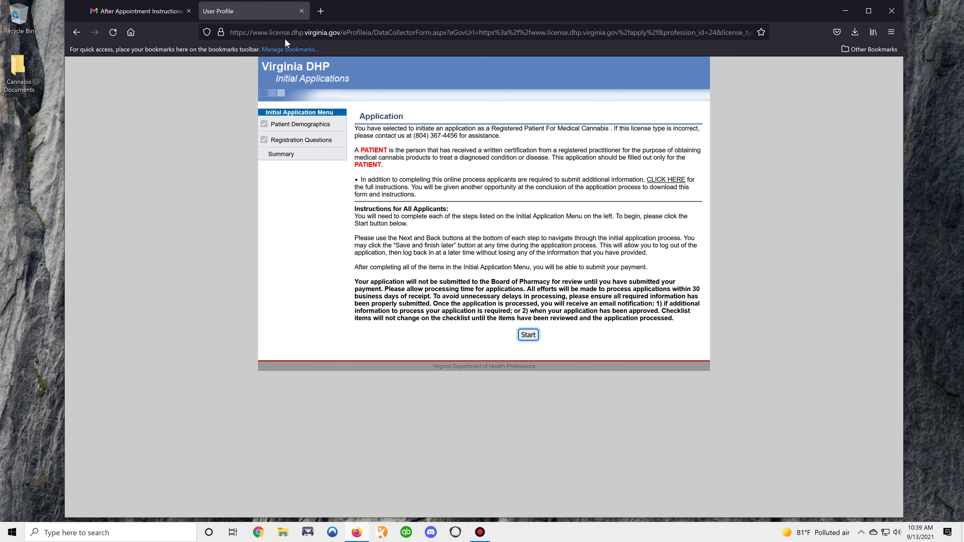
left_click(302, 11)
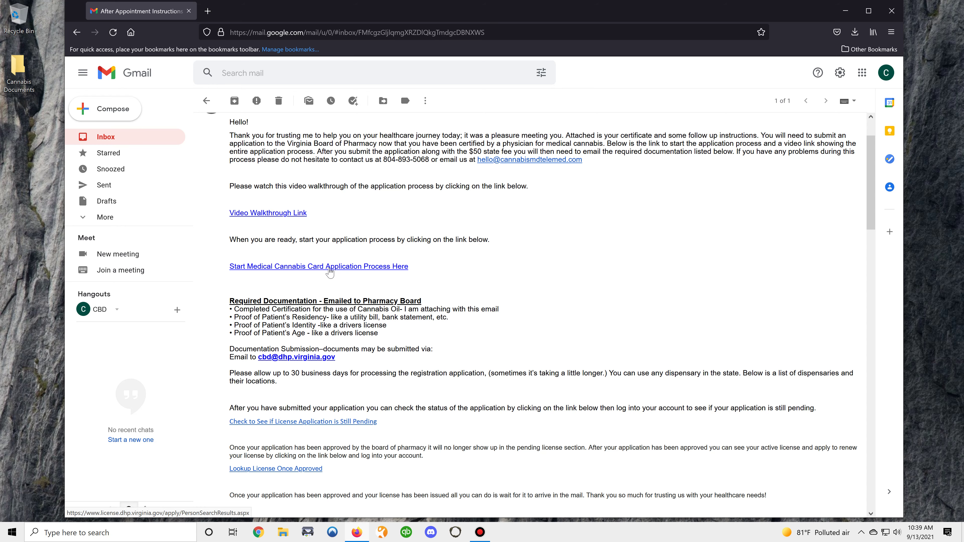
- From the email's application link, search existing records by the applicant's last name and SSN
left_click(328, 269)
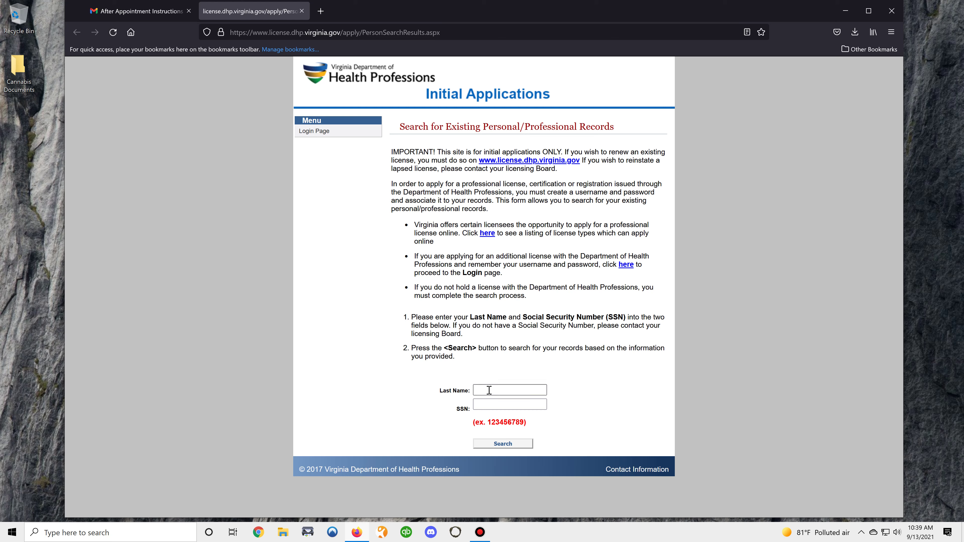
left_click(488, 390)
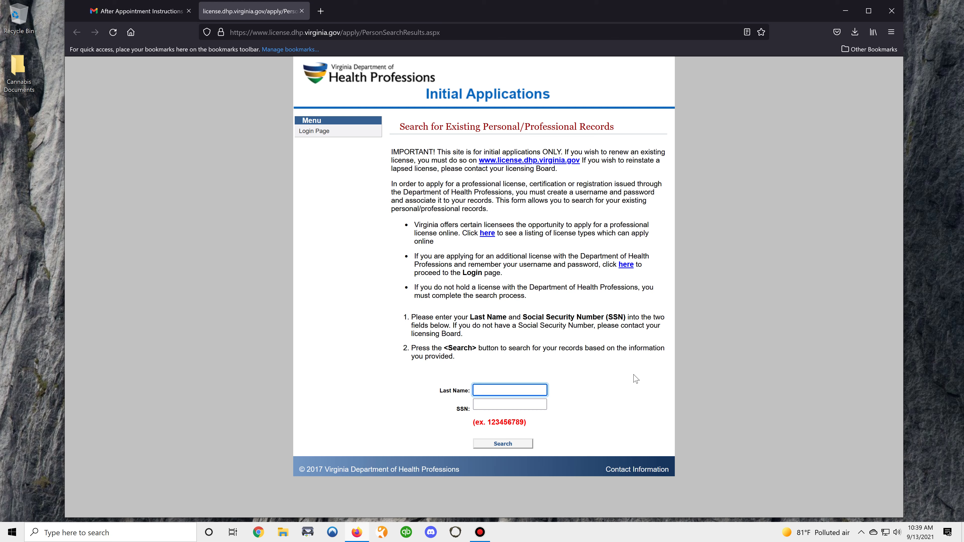
type("THC")
key("Tab")
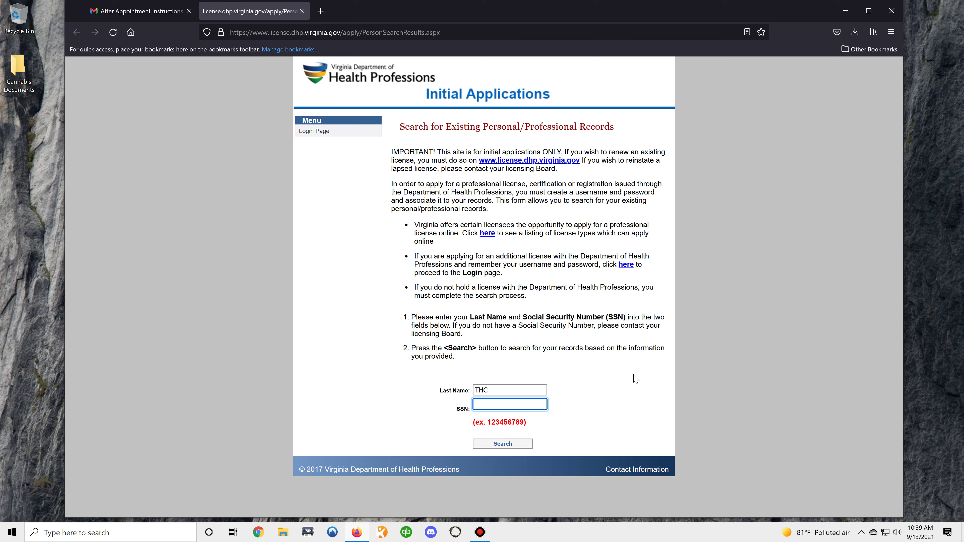
type("333445555")
left_click(501, 445)
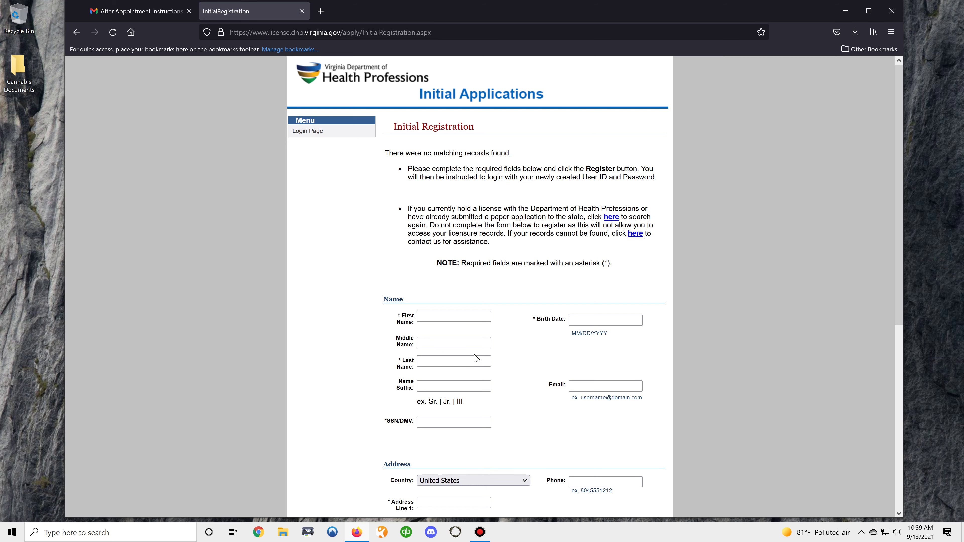
- Enter the applicant's first and last name on the new registration form
scroll(464, 219, "down", 3)
left_click(462, 209)
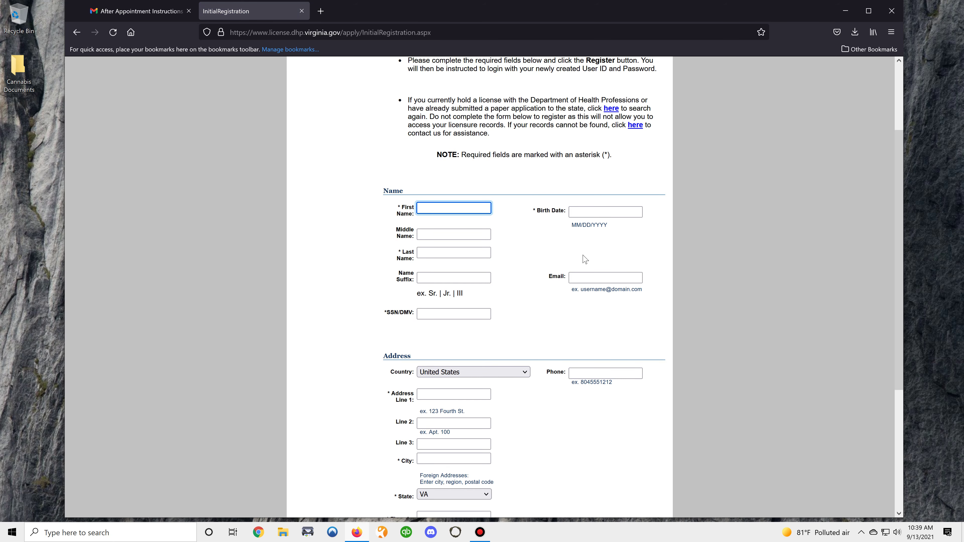
type("CBD")
key("Tab")
key("Tab")
type("THC")
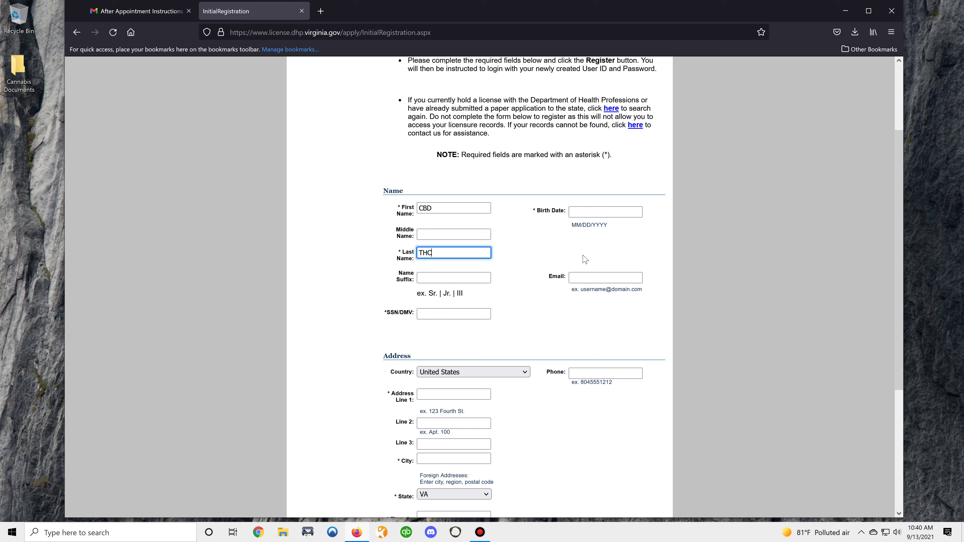
key("Tab")
key("Tab")
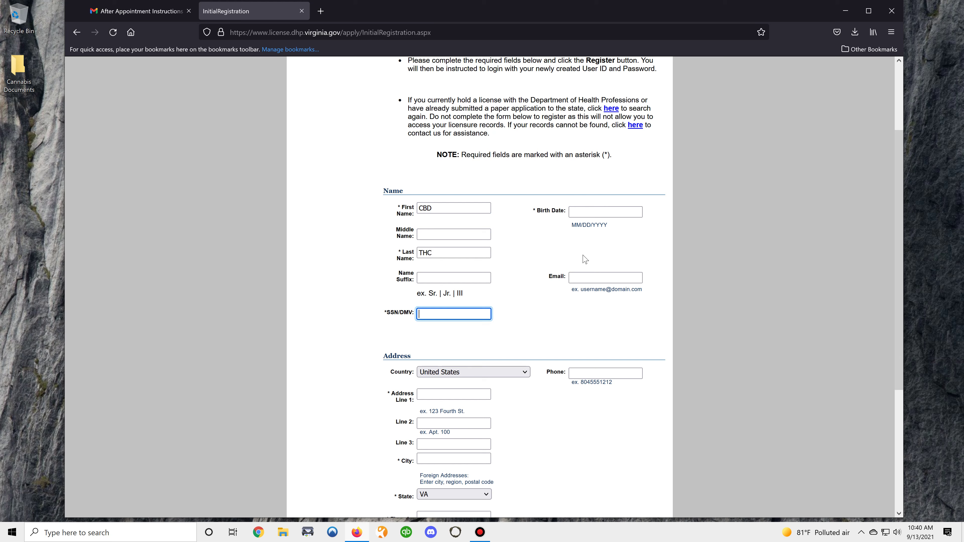
- Fill in the SSN/DMV number, birth date 01/01/2000, email address and street address
type("333445555")
key("Tab")
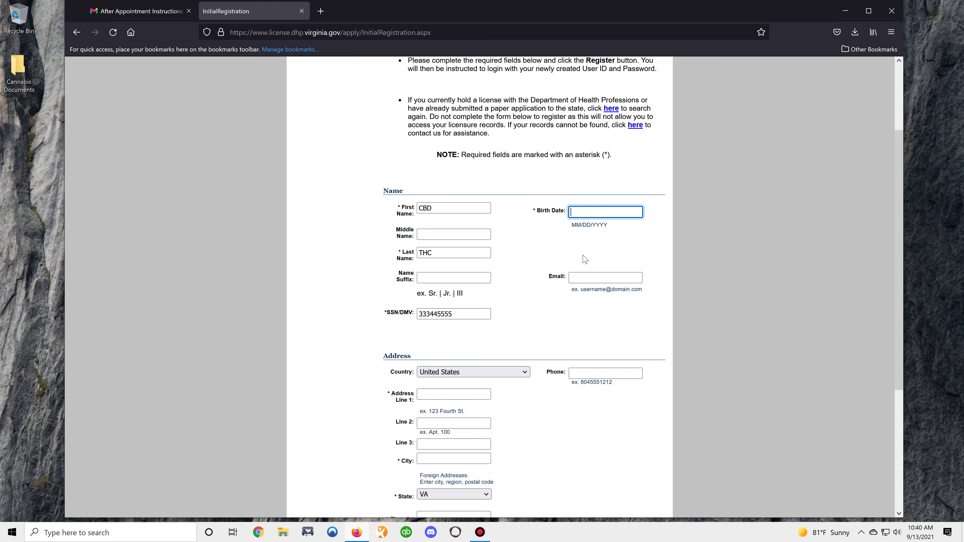
type("01/01/2000")
key("Tab")
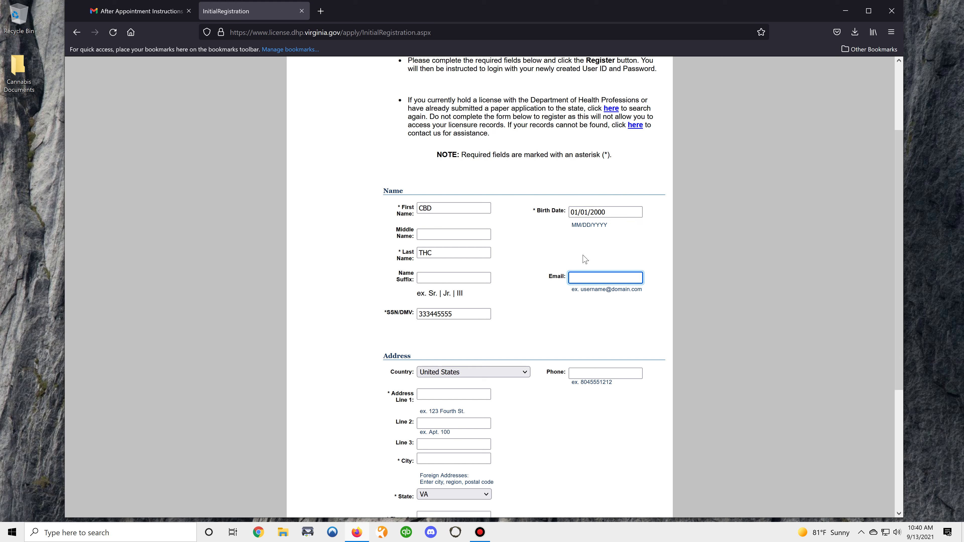
key("Tab")
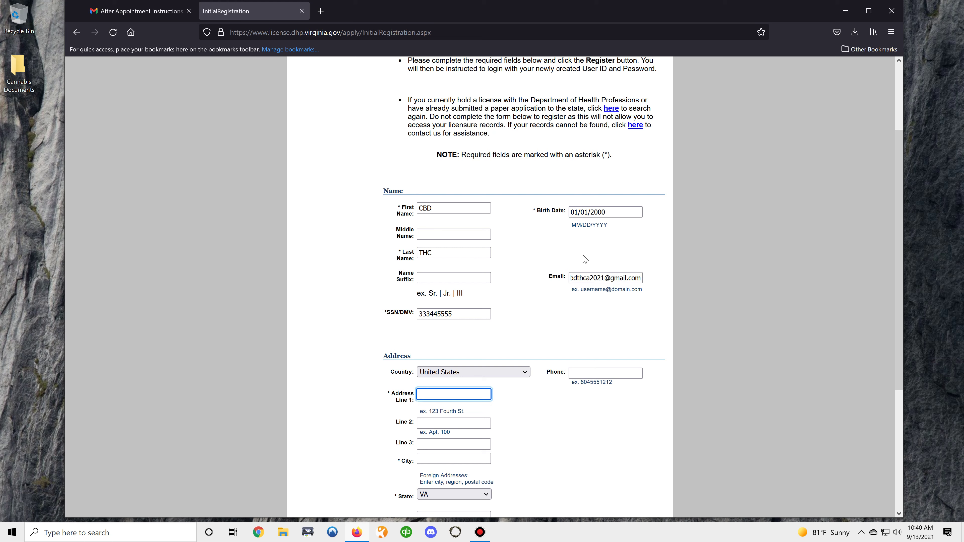
key("Tab")
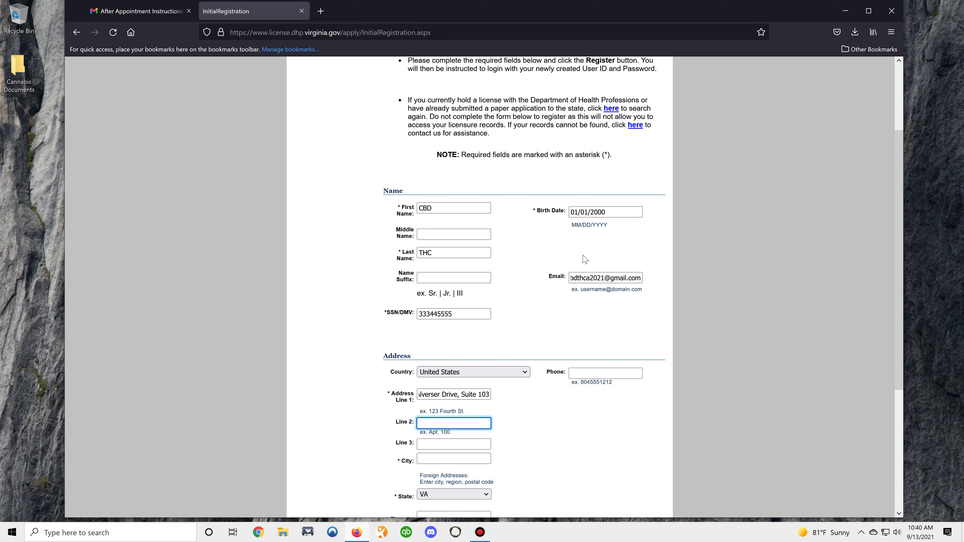
scroll(607, 289, "down", 4)
key("Tab")
key("Tab")
- Fill in the city, zipcode, phone number and chosen user ID
type("Midlothian")
key("Tab")
key("Tab")
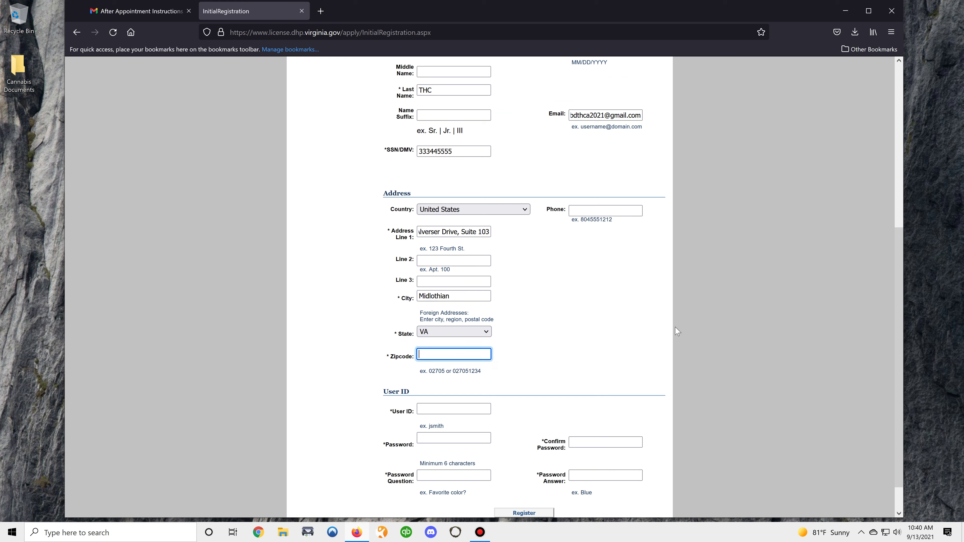
type("23113")
key("Tab")
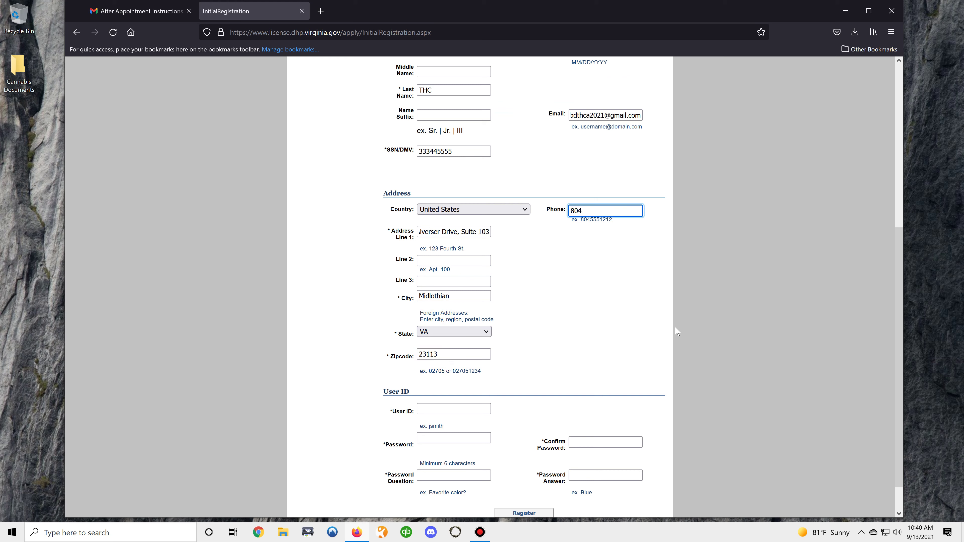
key("Tab")
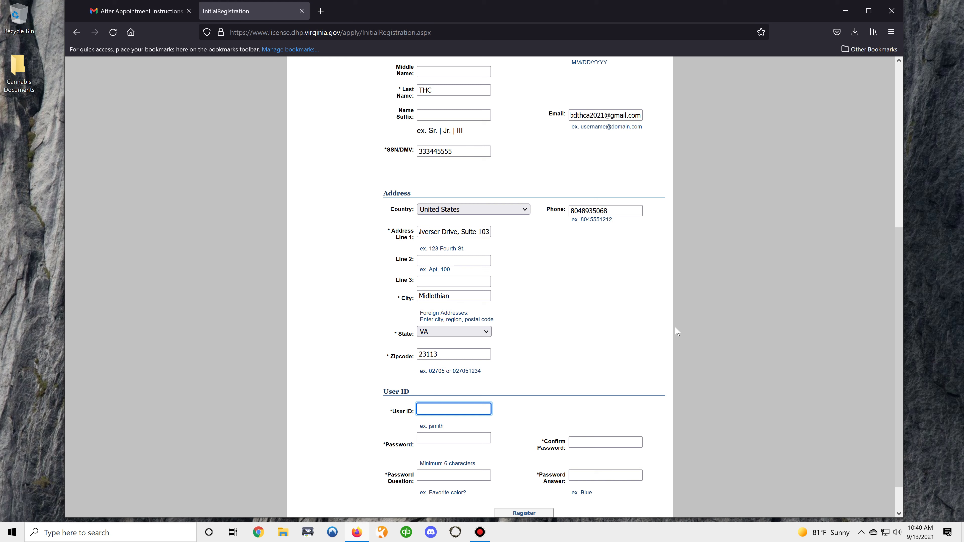
type("cbdthcparent2021")
- Set and confirm the account password, add a security question and answer, and register
key("Tab")
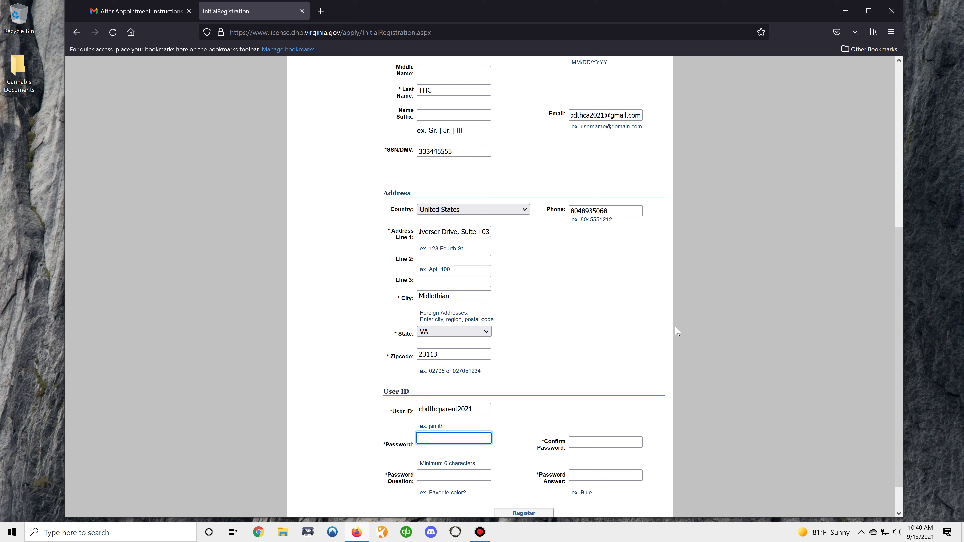
type("•••••••")
key("BackSpace")
key("BackSpace")
key("BackSpace")
key("BackSpace")
key("BackSpace")
key("BackSpace")
type("••••••")
key("Tab")
type("••••••")
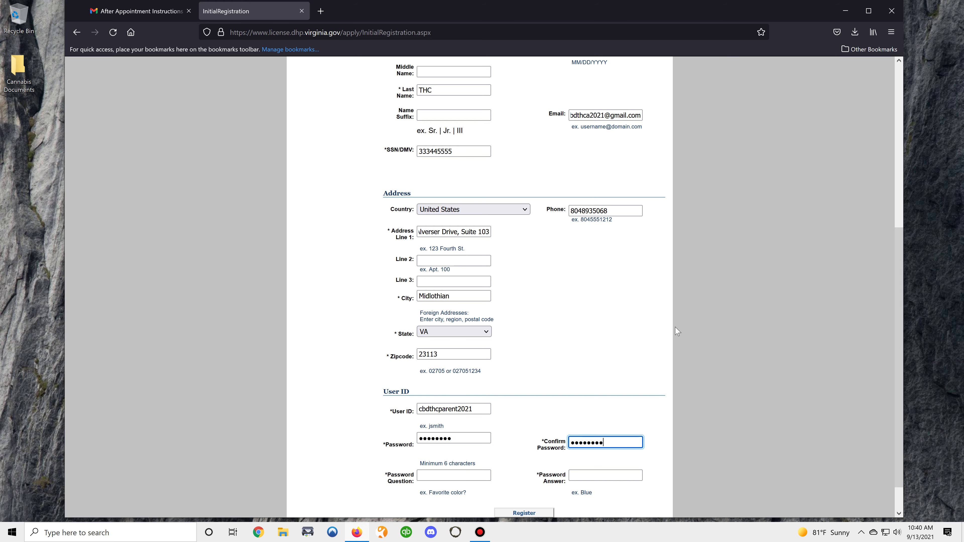
scroll(677, 332, "down", 2)
key("Tab")
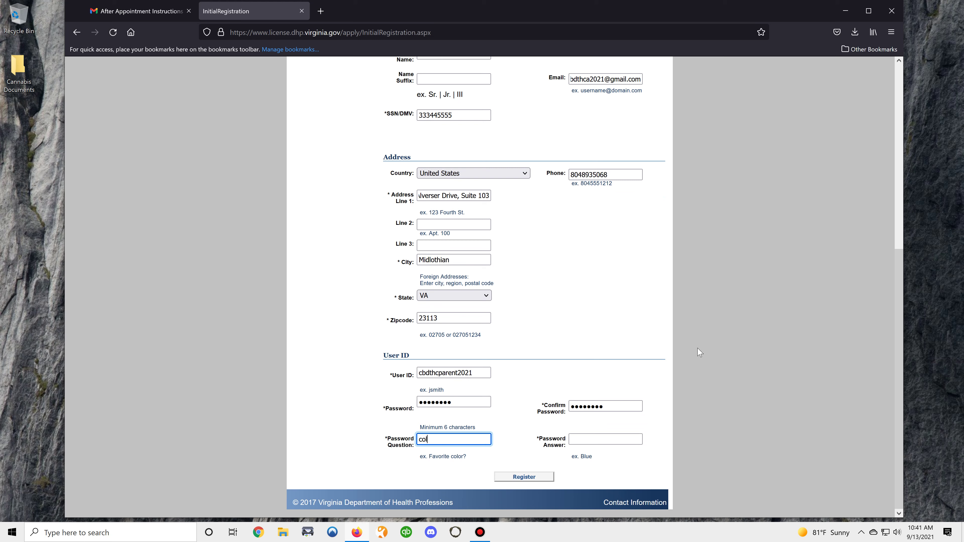
type("or")
key("Tab")
type("blue")
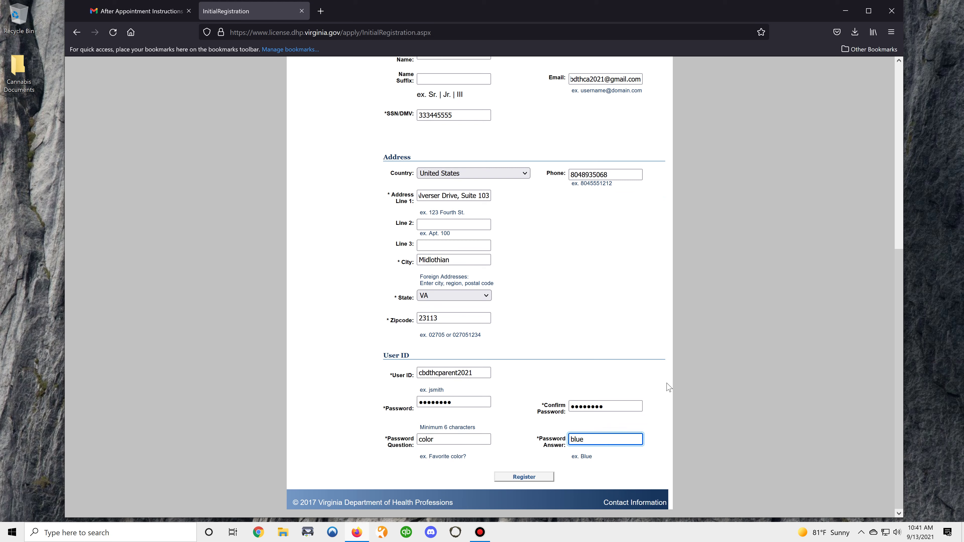
left_click(536, 478)
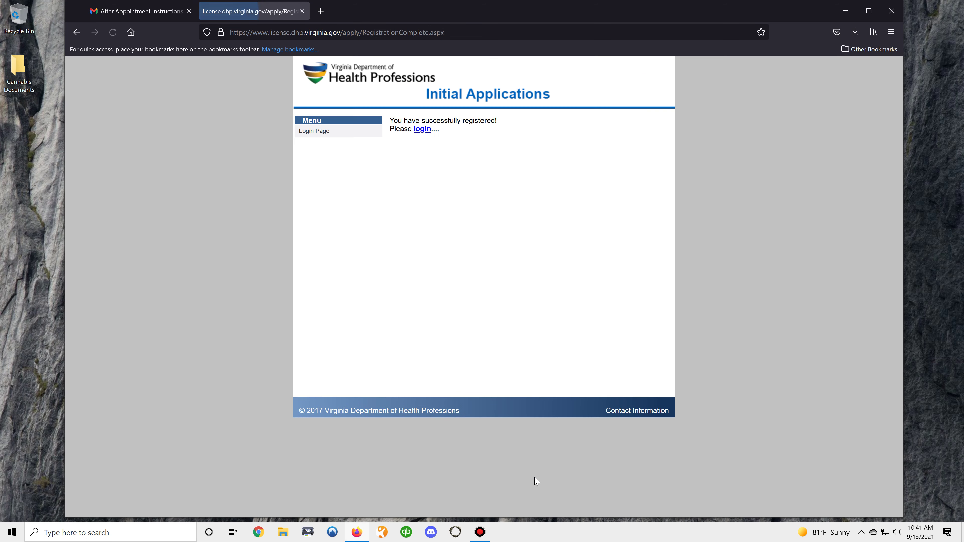
- Log in with the new account's user ID and password
left_click(422, 129)
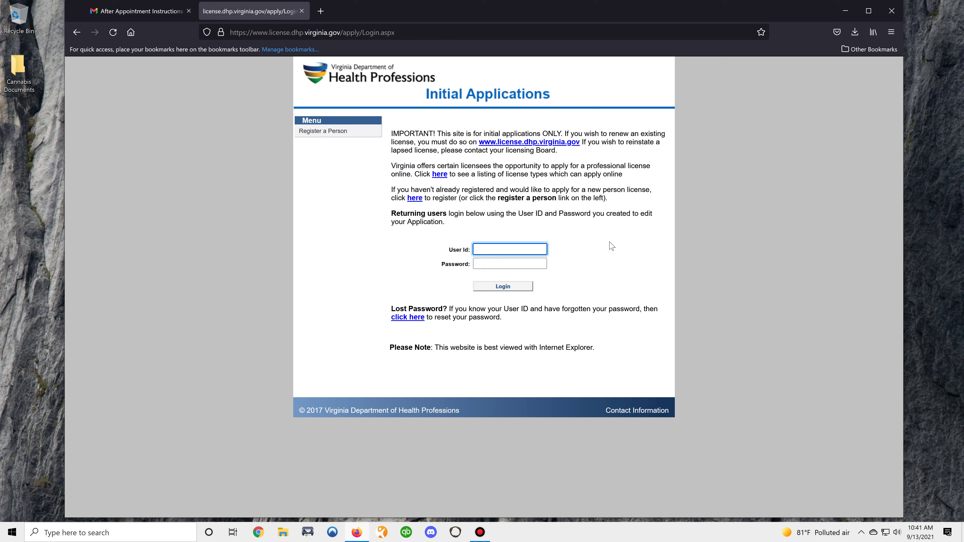
type("cbdthcparent2021")
key("Tab")
type("••••••")
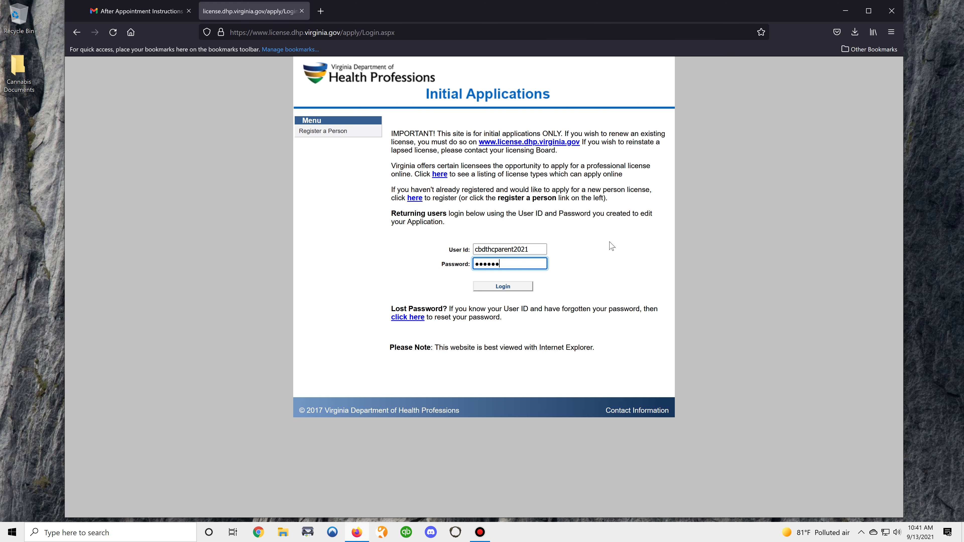
key("Return")
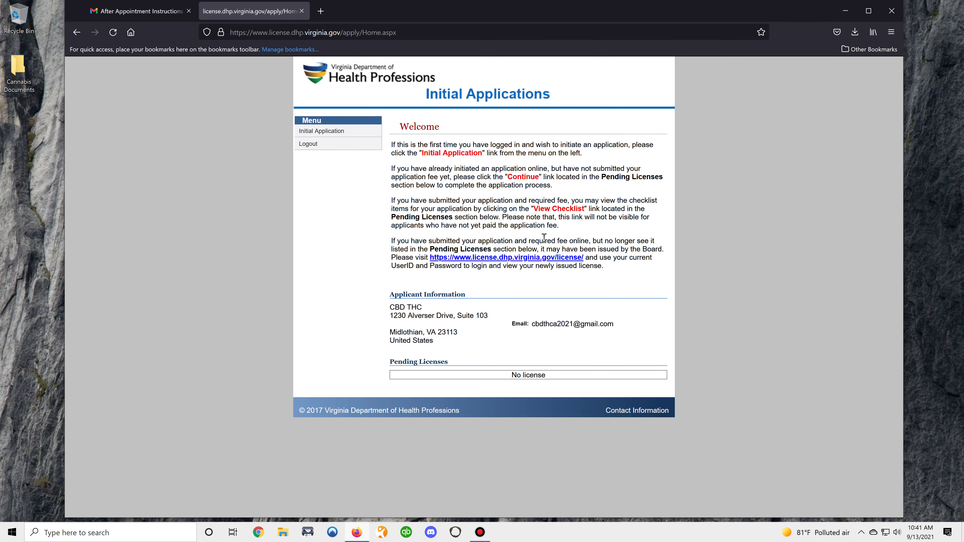
- Start an initial application: Pharmaceutical Processing-Medical Cannabis, Medical Cannabis-Parent/Guardian, obtained by Initial Application
left_click(333, 136)
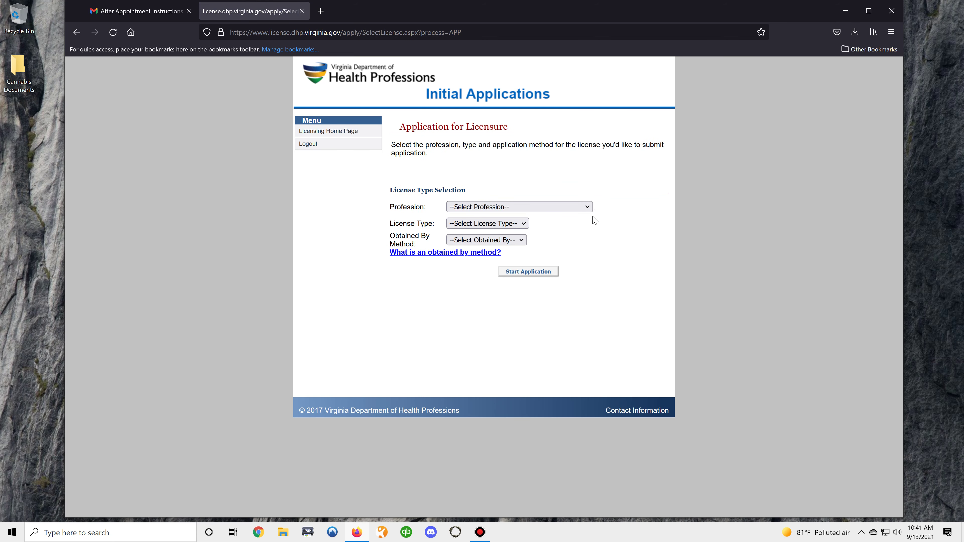
left_click(587, 208)
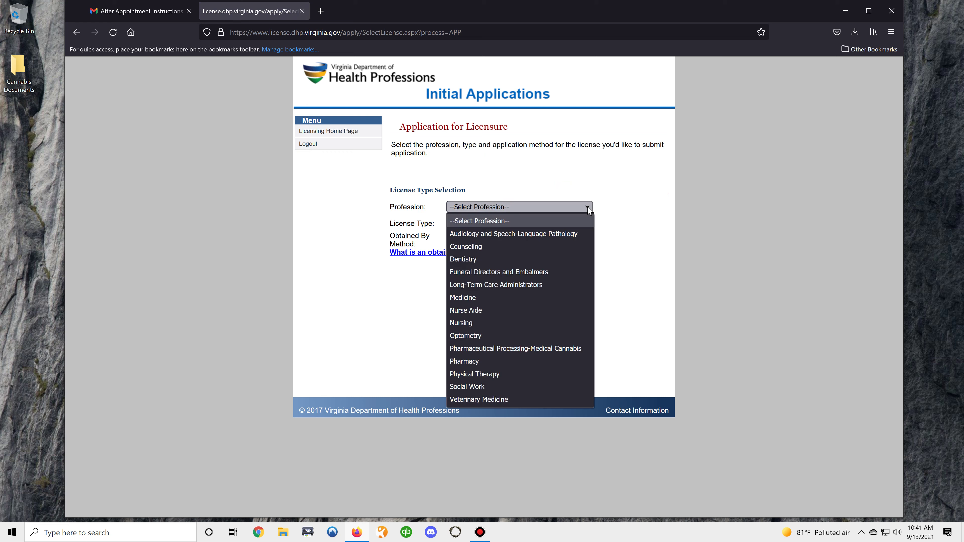
left_click(527, 346)
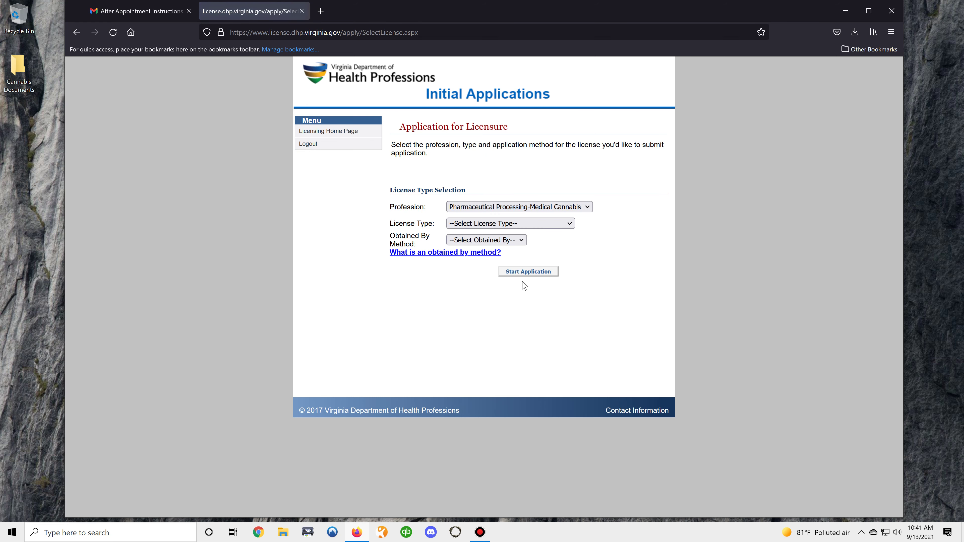
left_click(566, 225)
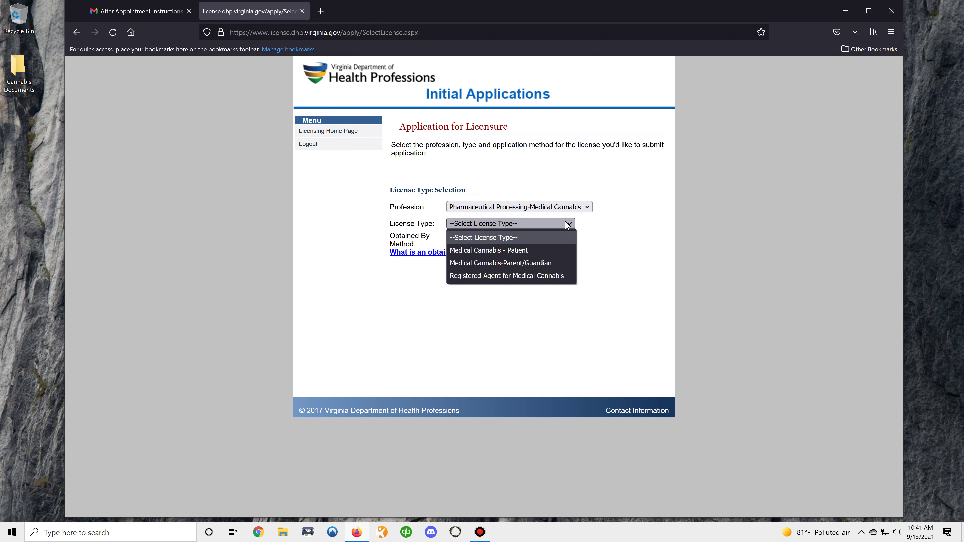
left_click(536, 264)
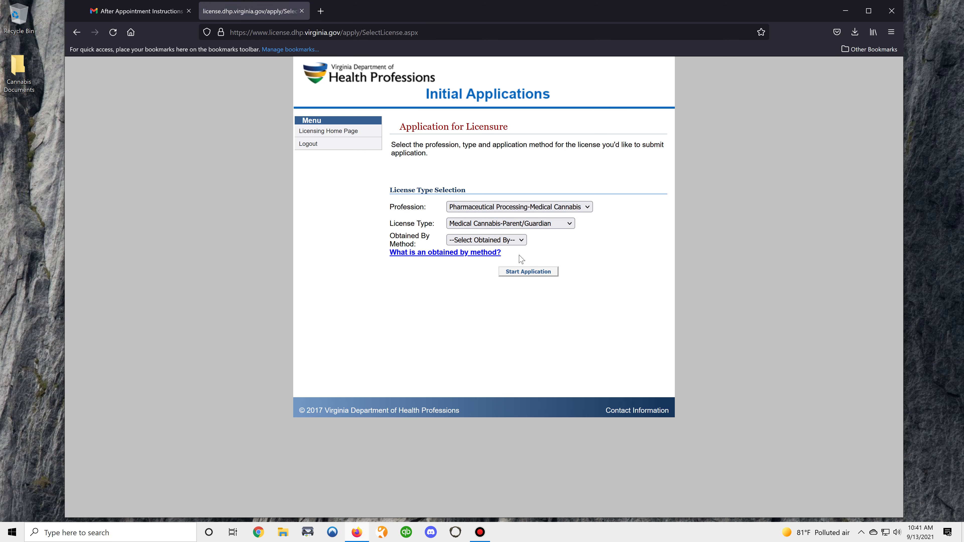
left_click(521, 240)
left_click(486, 268)
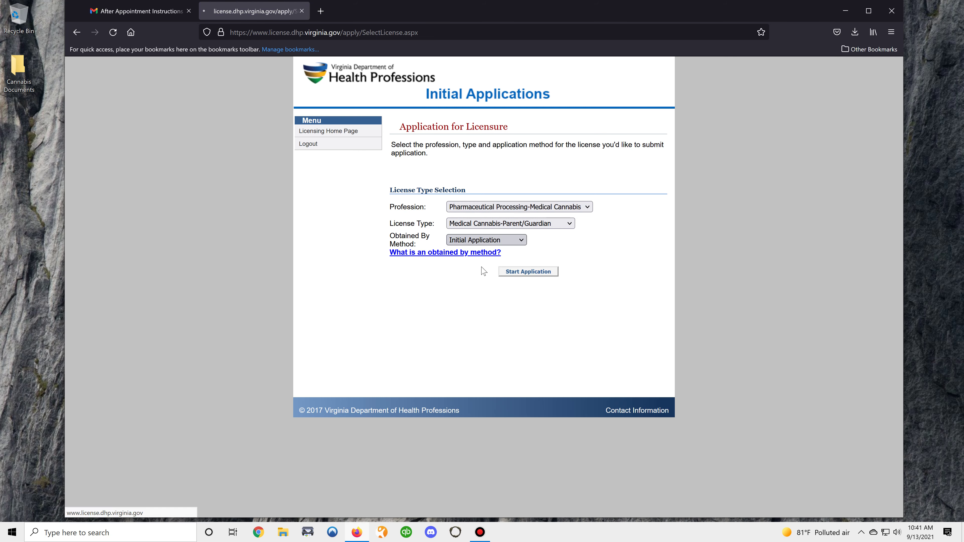
left_click(529, 272)
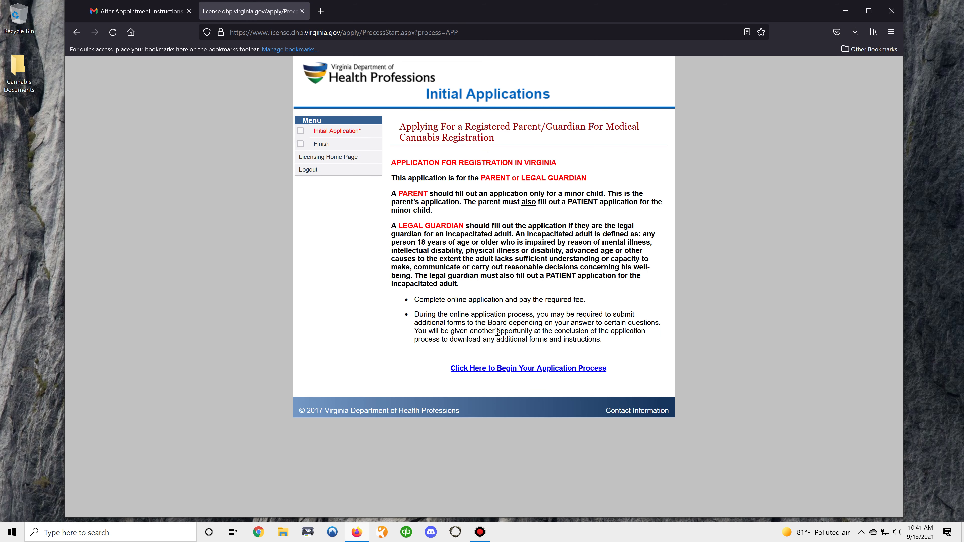
- Begin the application process and accept the prefilled Parent/Guardian Demographics
left_click(517, 369)
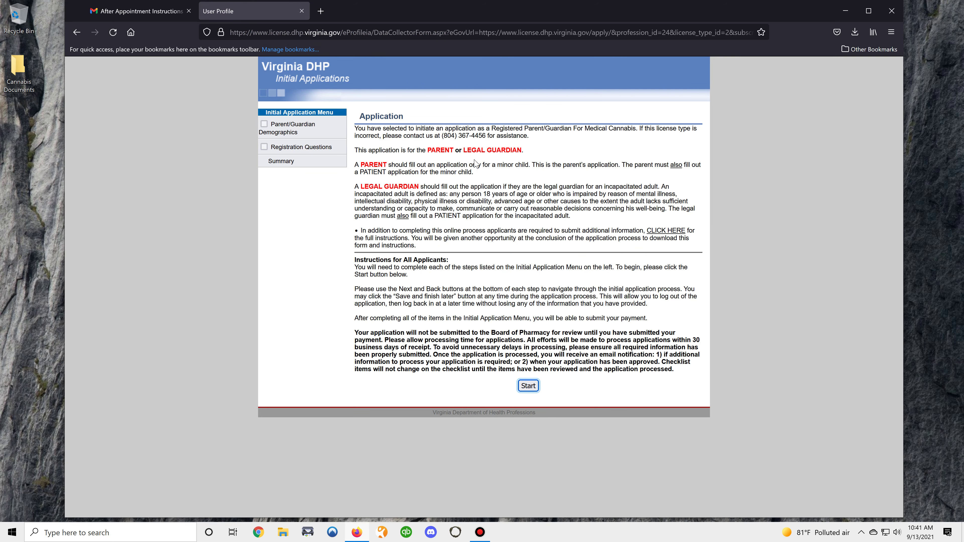
left_click(530, 386)
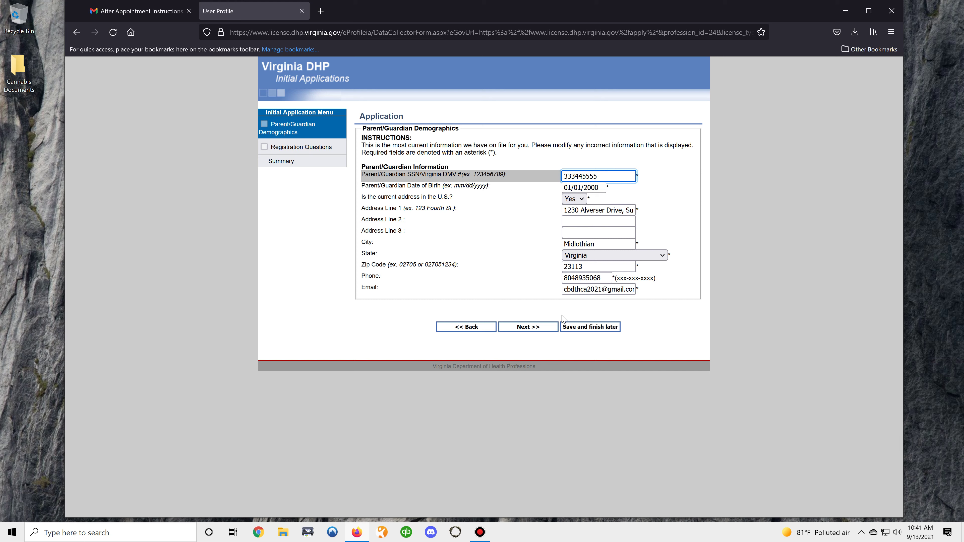
left_click(525, 328)
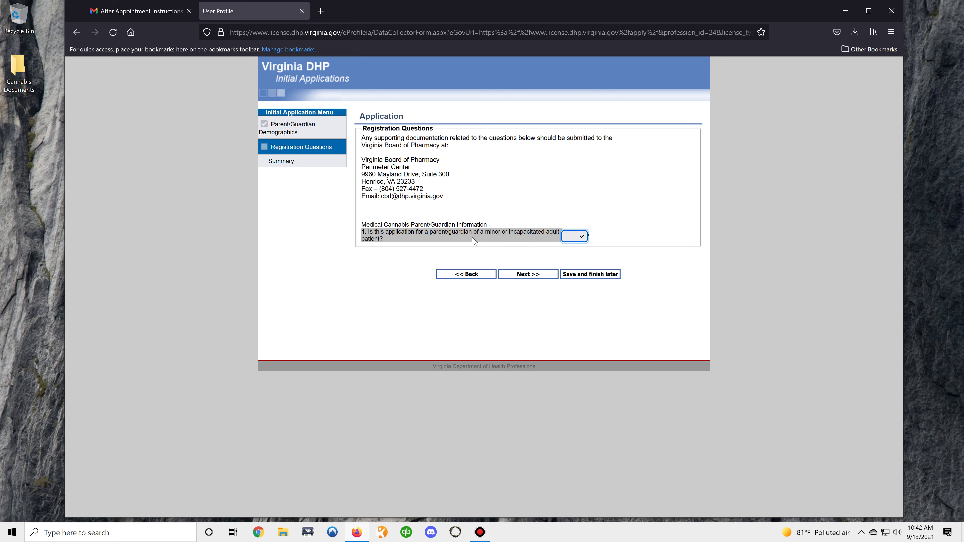
- Answer Yes to registration question 1 and No to question a
left_click(578, 238)
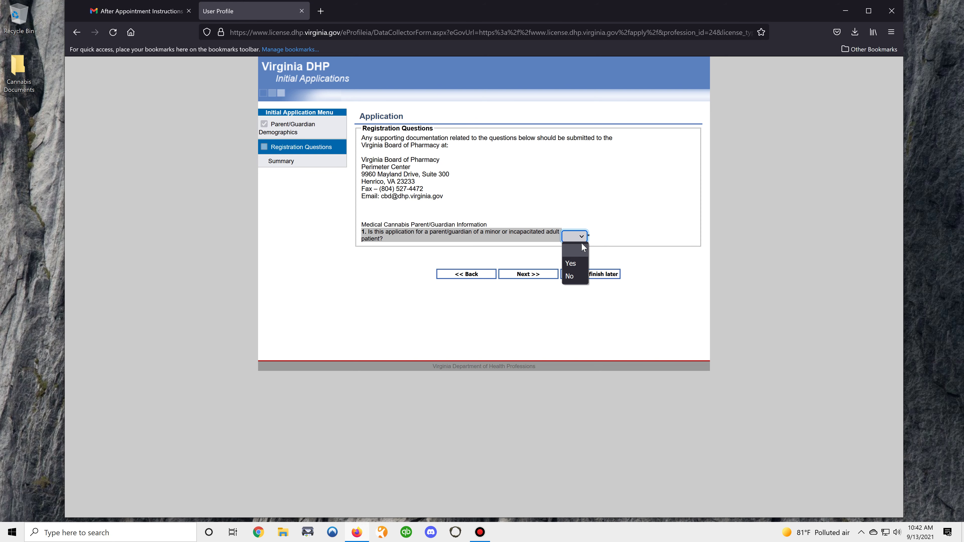
left_click(574, 263)
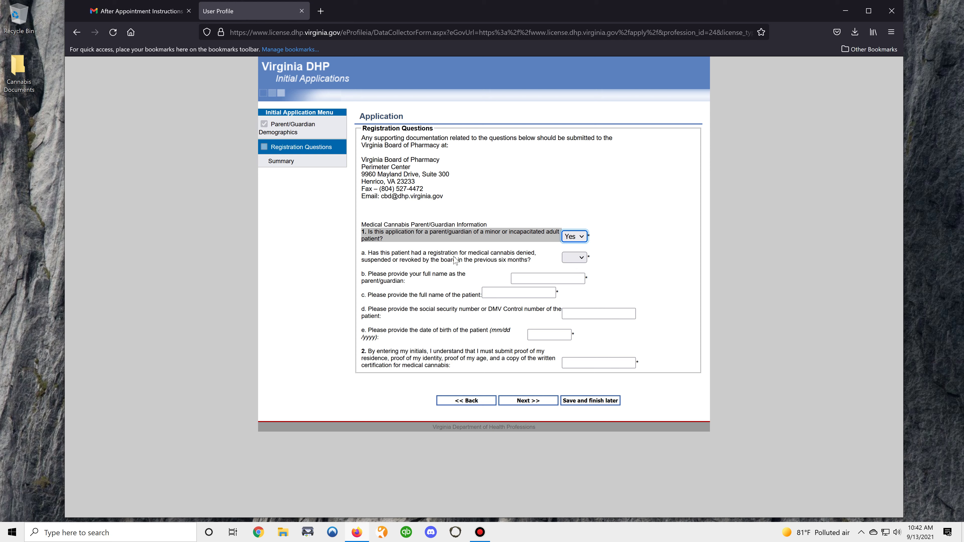
left_click(566, 258)
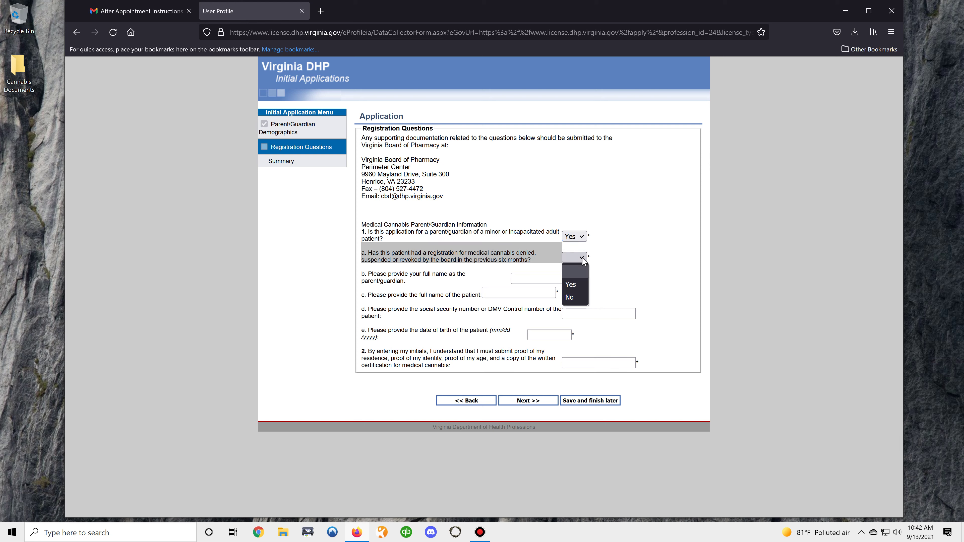
left_click(572, 302)
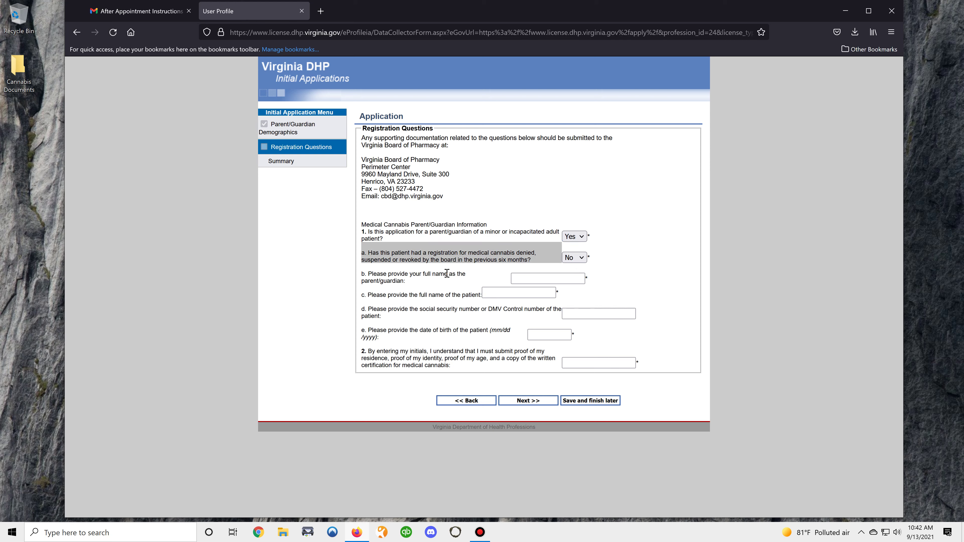
- Enter the guardian's and patient's full names, the patient's birth date and acknowledgement initials
left_click(527, 278)
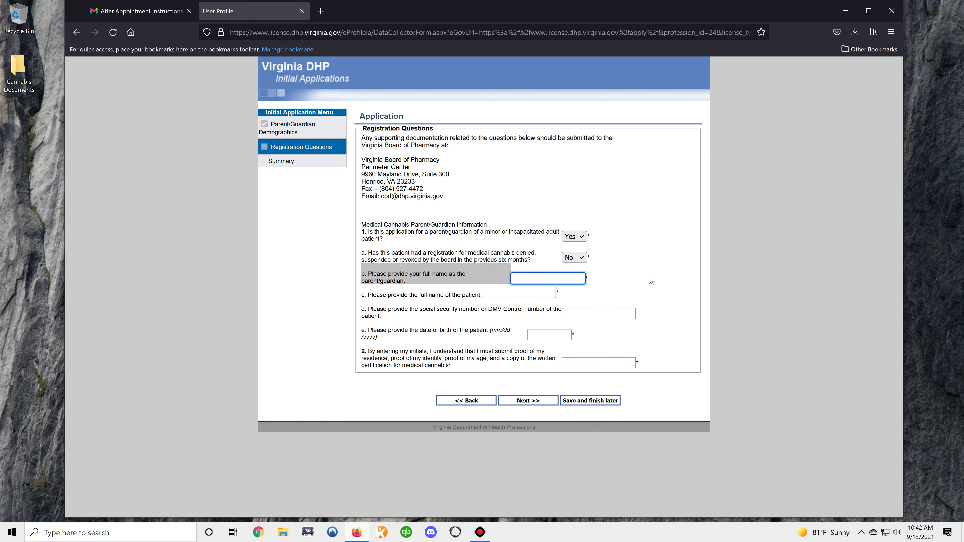
type("CBD THC PARENT")
key("Tab")
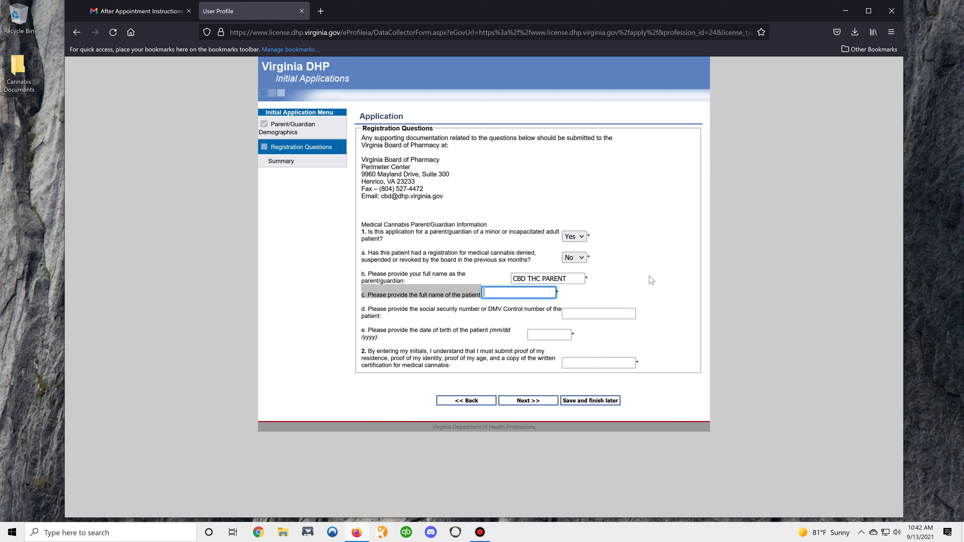
type("CBD THC MINOR")
key("Tab")
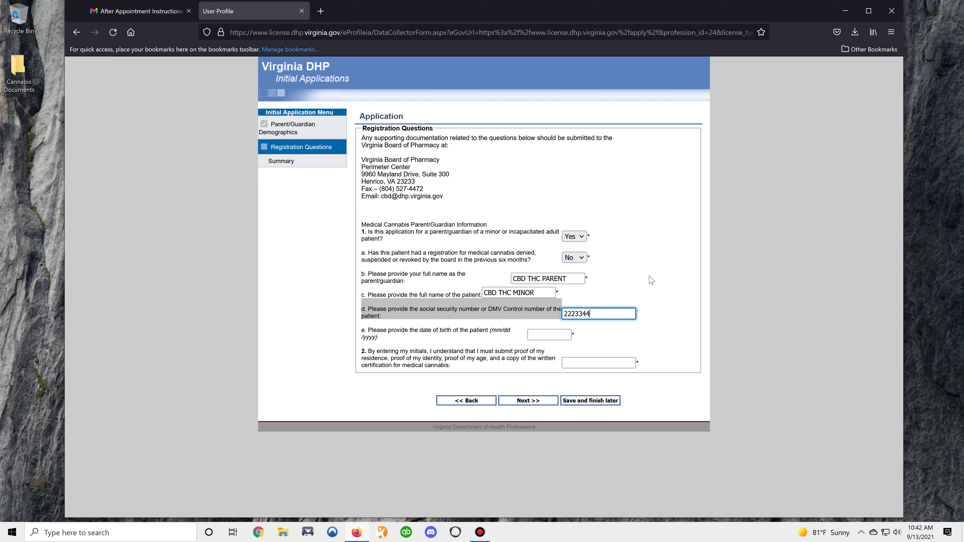
key("Tab")
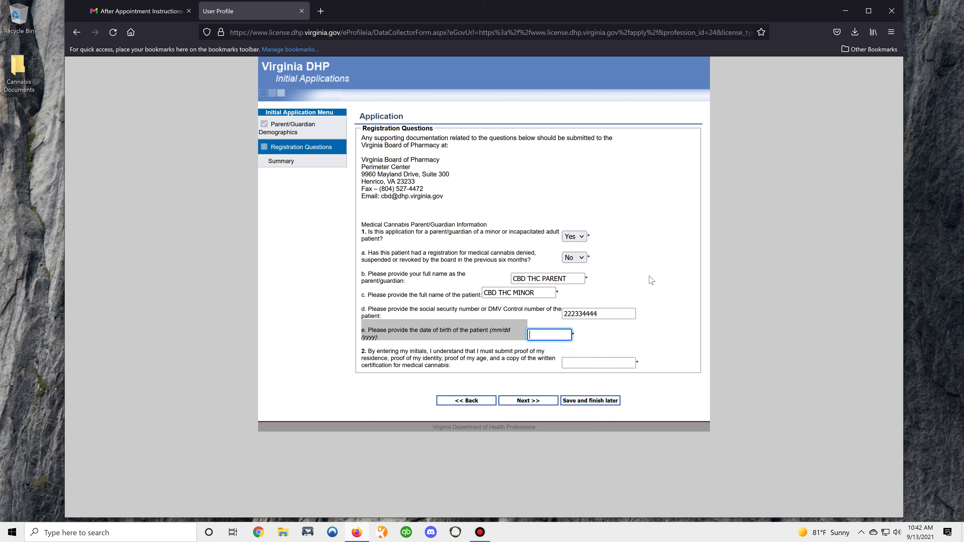
type("01/01/2010")
key("Tab")
type("CB")
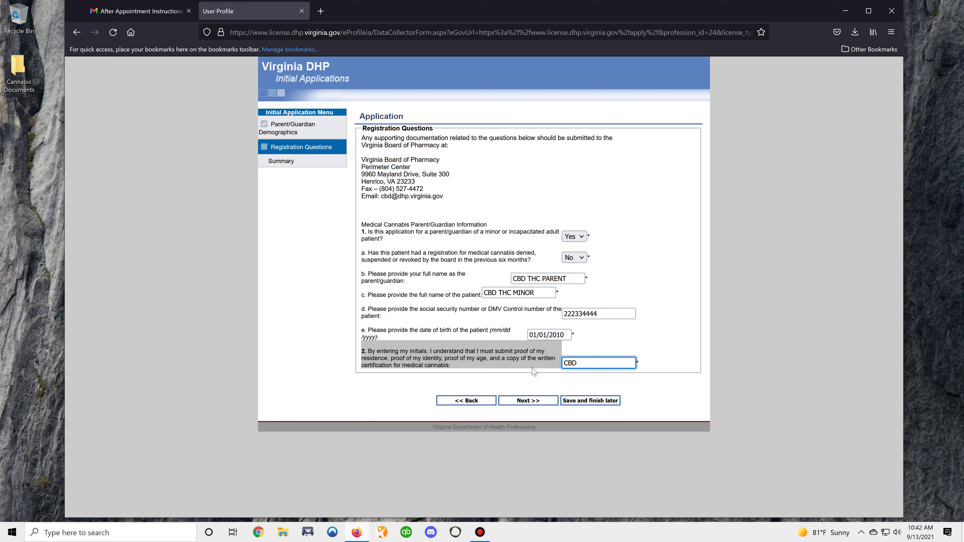
- On the Summary, sign electronically with the guardian's full legal name and agree to the certification
left_click(515, 401)
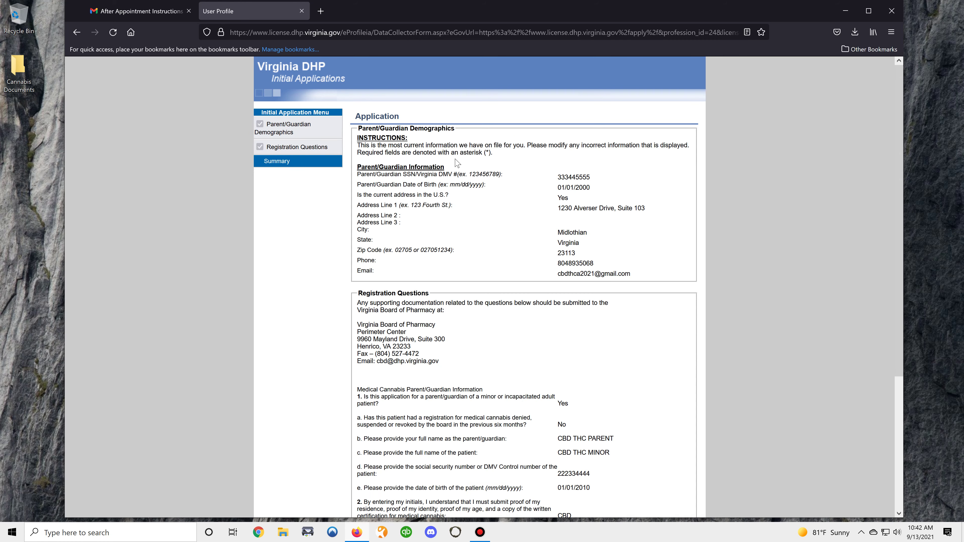
scroll(469, 212, "down", 5)
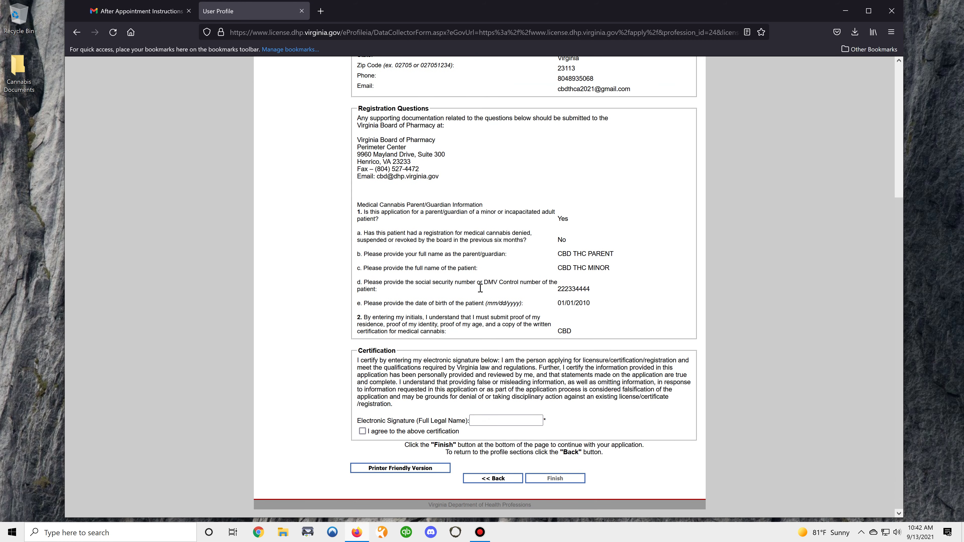
left_click(498, 421)
type("CBD THC PARENT")
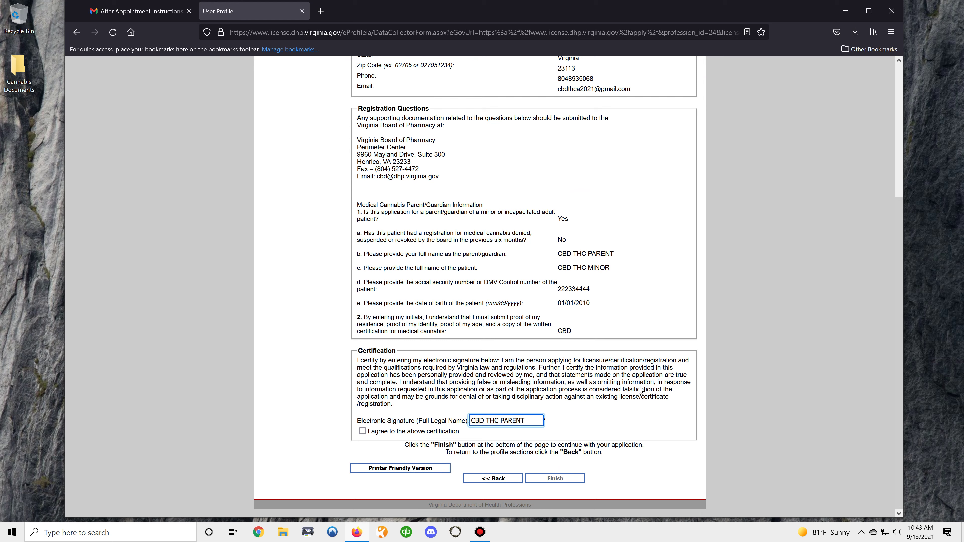
left_click(363, 431)
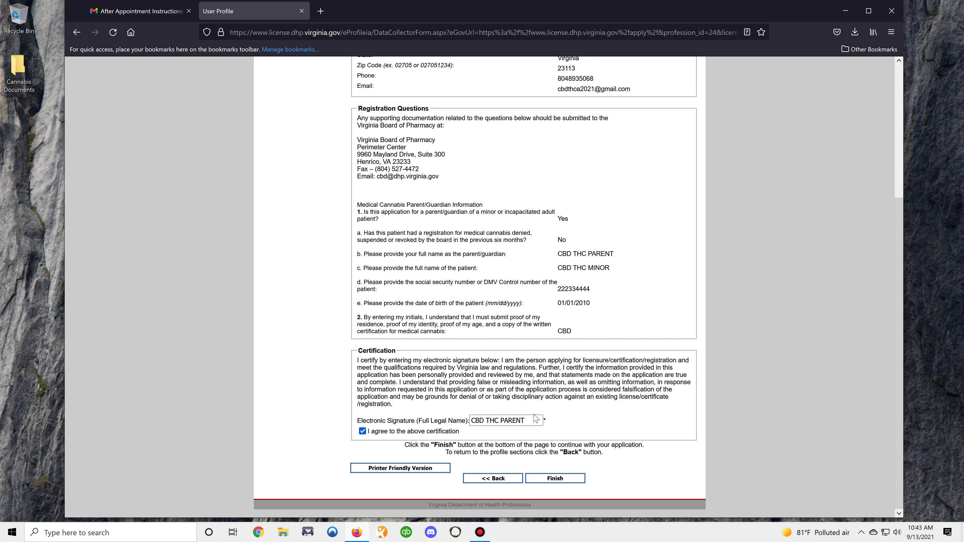
scroll(446, 401, "up", 5)
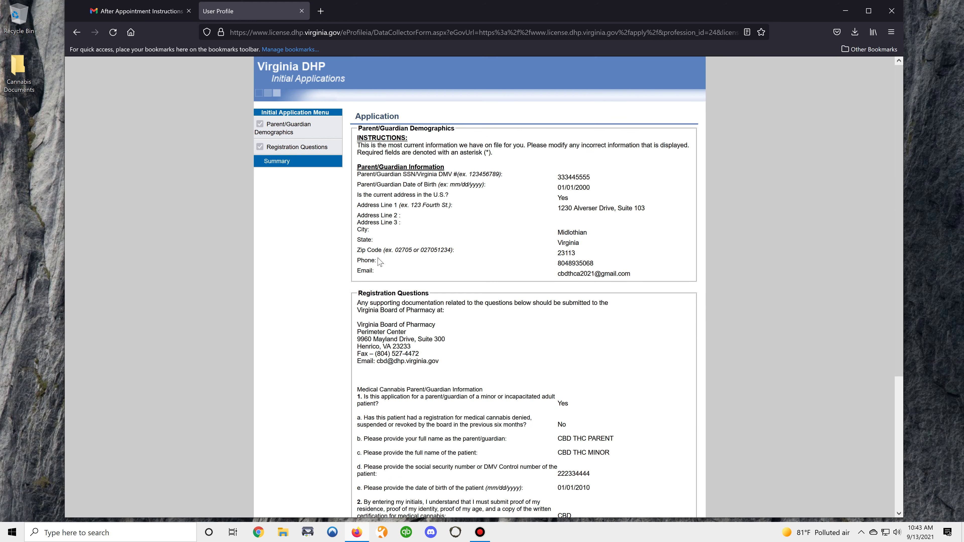
- Close the portal tab, scroll through the After Appointment Instructions email, and return to the inbox
left_click(302, 11)
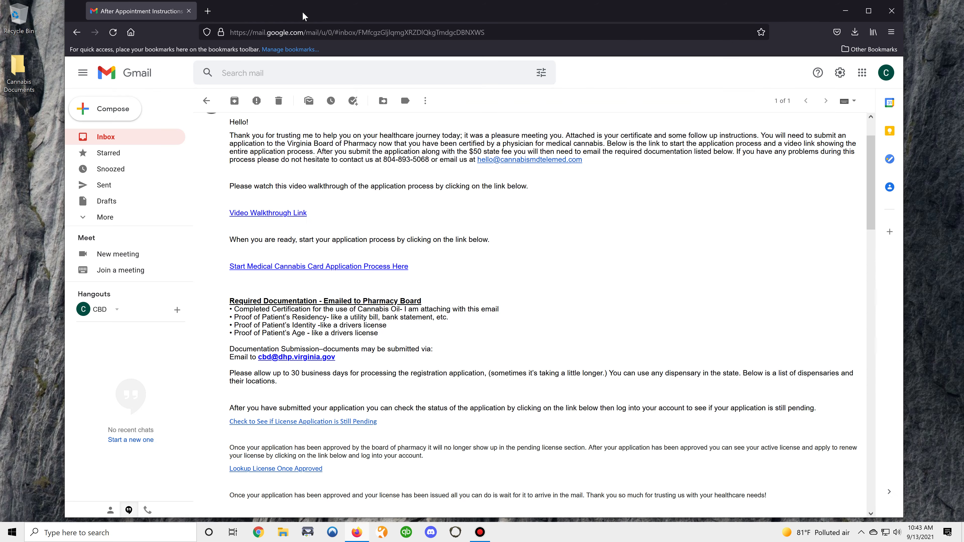
left_click_drag(868, 153, 870, 444)
left_click(871, 167)
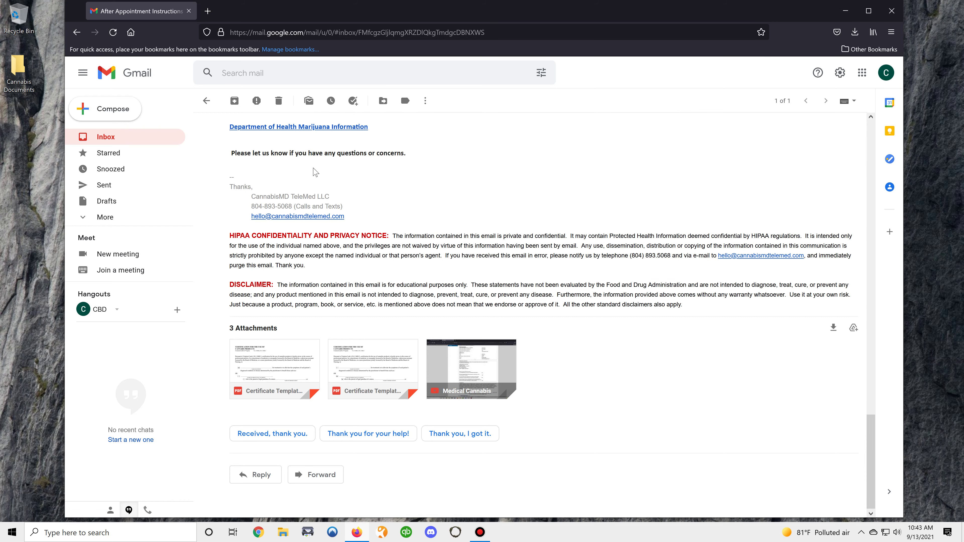
scroll(313, 172, "up", 10)
scroll(313, 172, "up", 10)
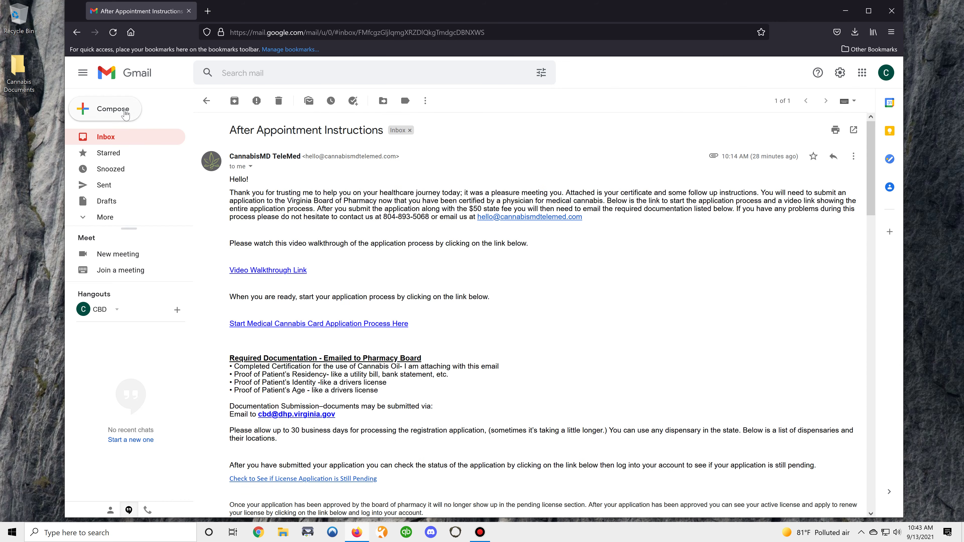
left_click(107, 139)
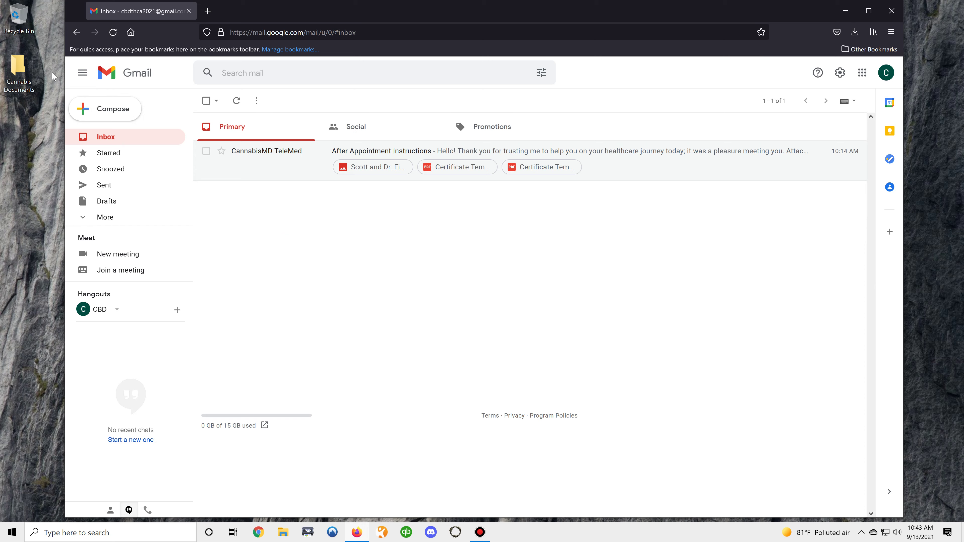
- Address a new email to the DHP cannabis address, subject 'Medical Cannabis Card Application - PARENT and MINOR'
left_click(113, 109)
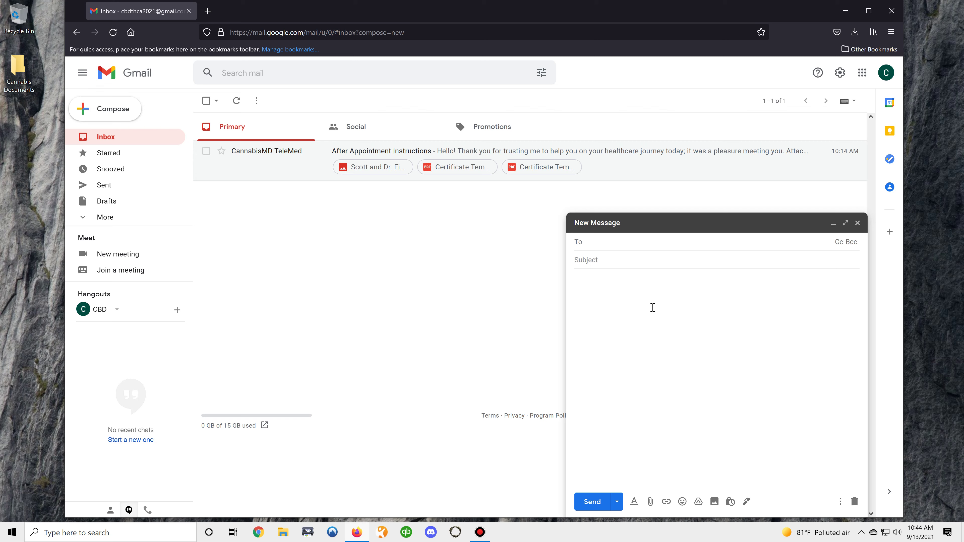
key("Return")
key("Tab")
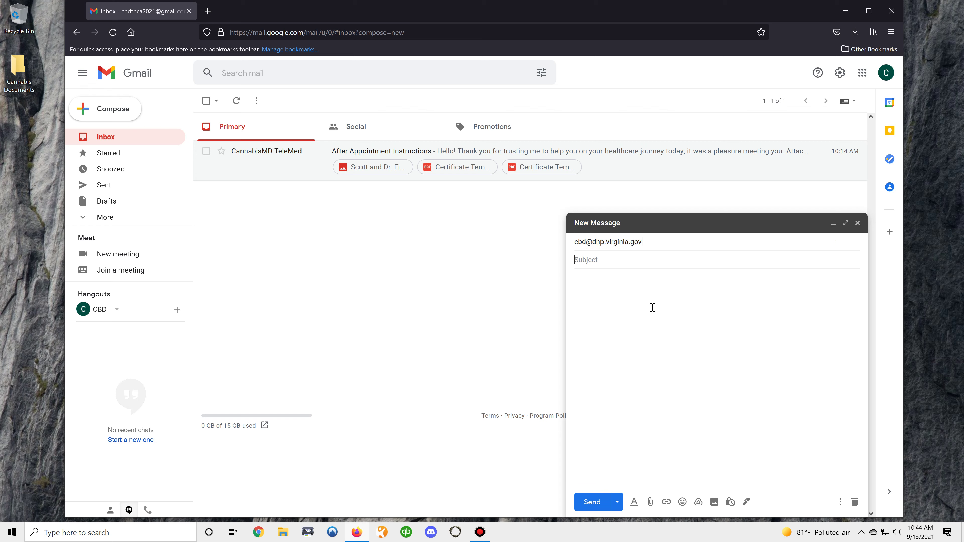
type("Medical Cannabis Card Application")
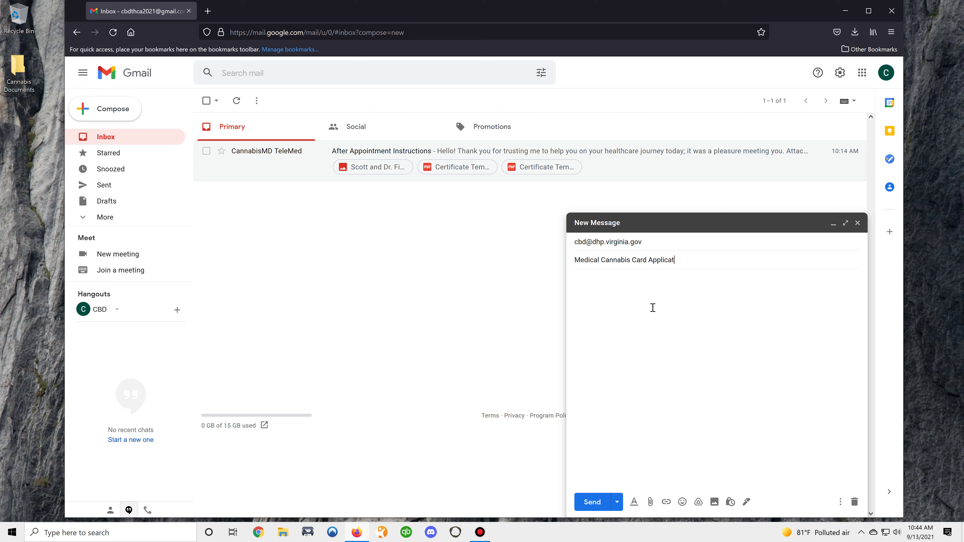
type("RENT and MINOR")
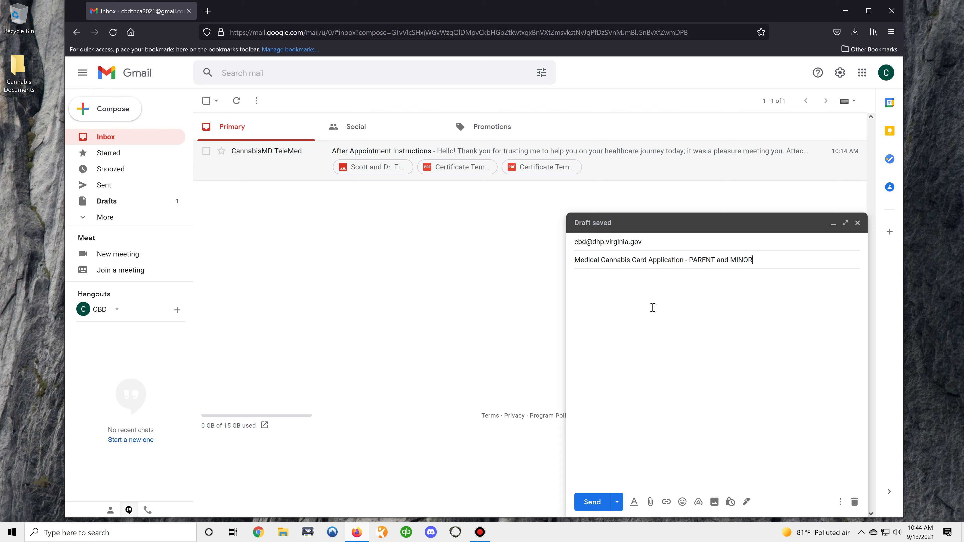
- Write a body saying both applications were submitted and the requested documentation is enclosed
key("Tab")
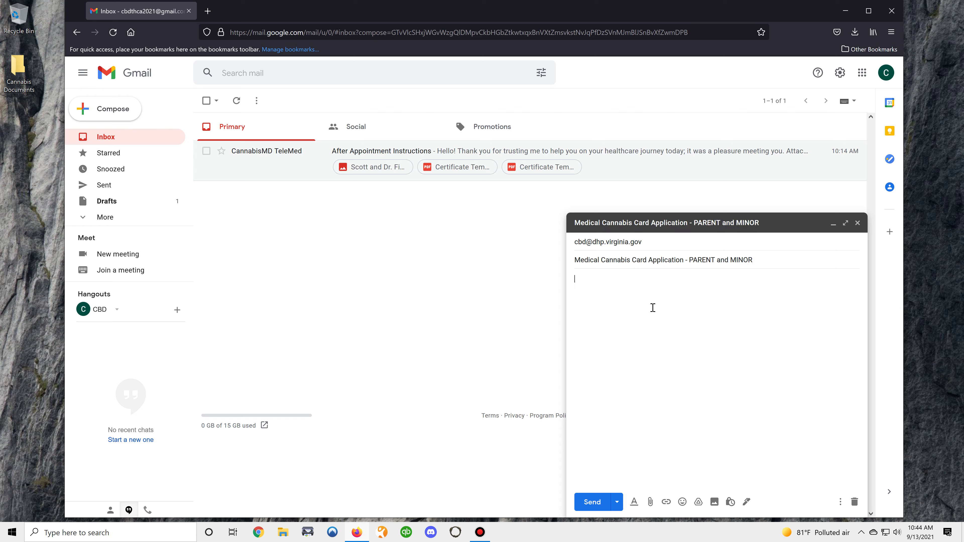
type("Hello, I ")
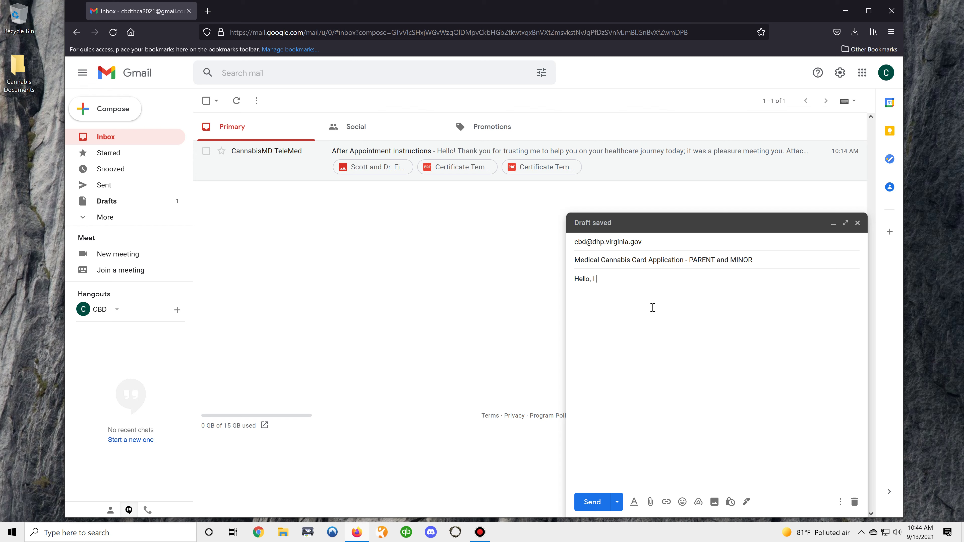
type("have submitted my ")
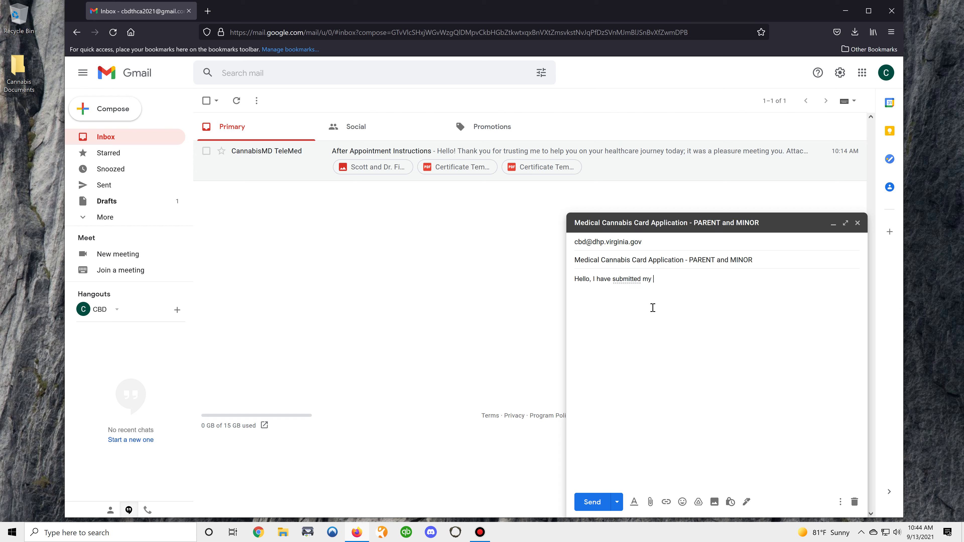
type("application for both my")
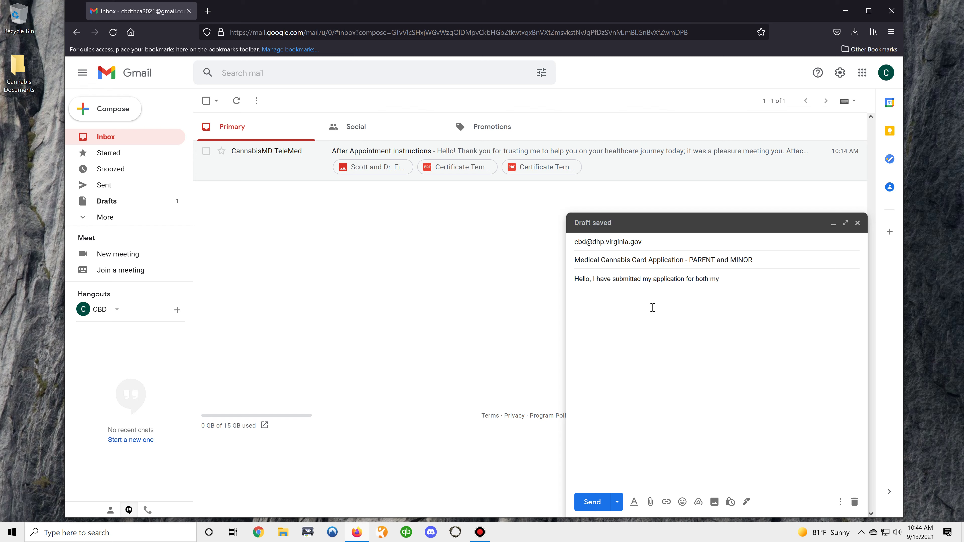
type(" child as well as myself as the parent/")
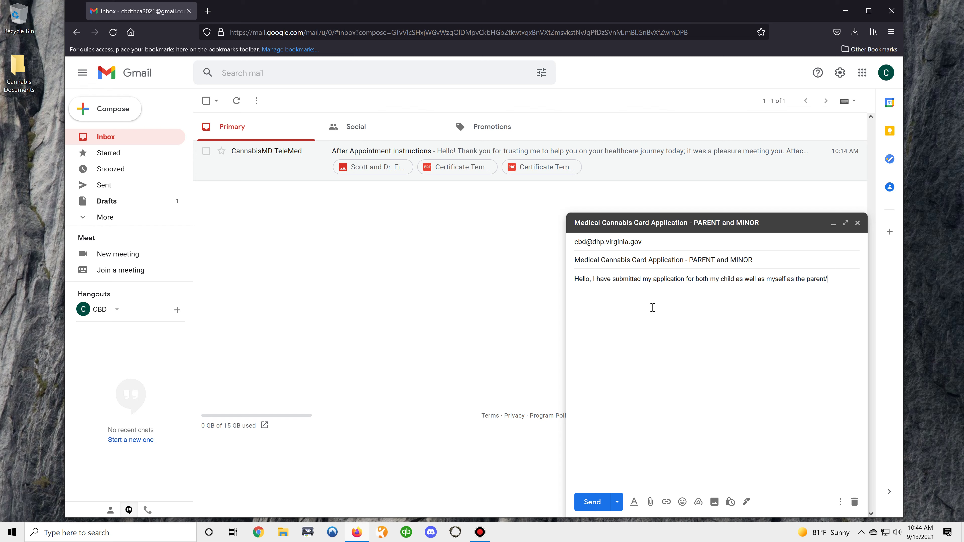
type("guardian. Here is the subpporting documentati")
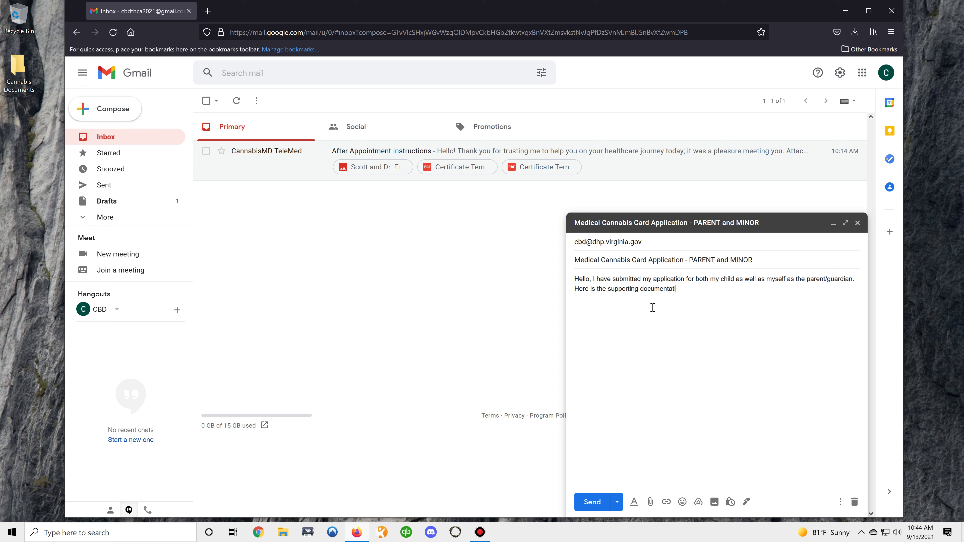
type("on that was require")
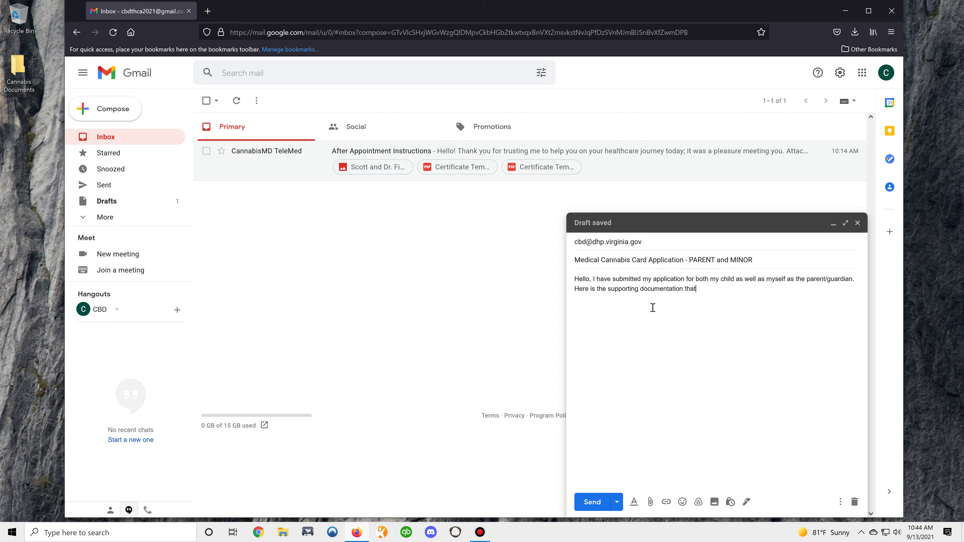
key("BackSpace")
key("BackSpace")
key("BackSpace")
type("ested. Let me know ")
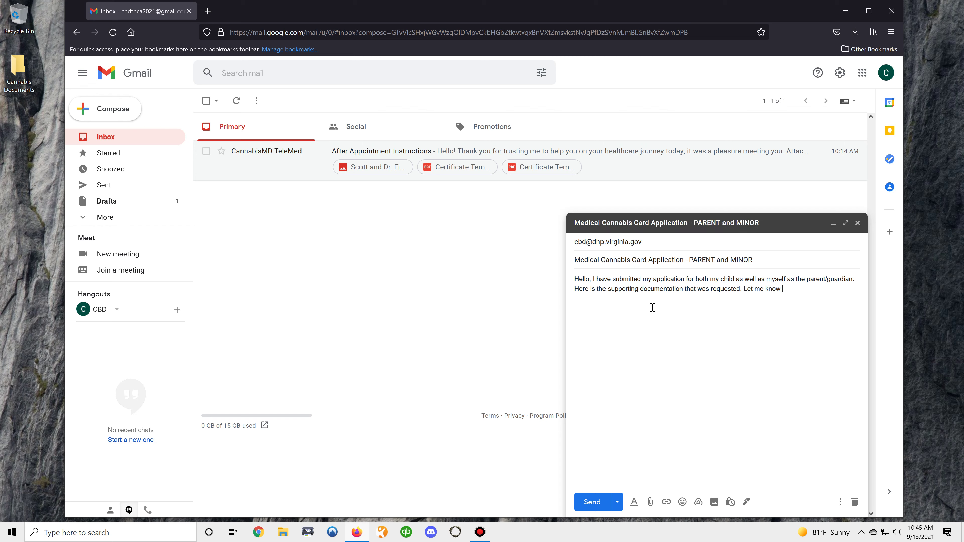
type("if anything else is q")
key("BackSpace")
type("required.")
- Attach the MINOR and PARENT certificate PDFs, birth certificate, driver's license and proof of residence from Cannabis Documents
left_click(650, 502)
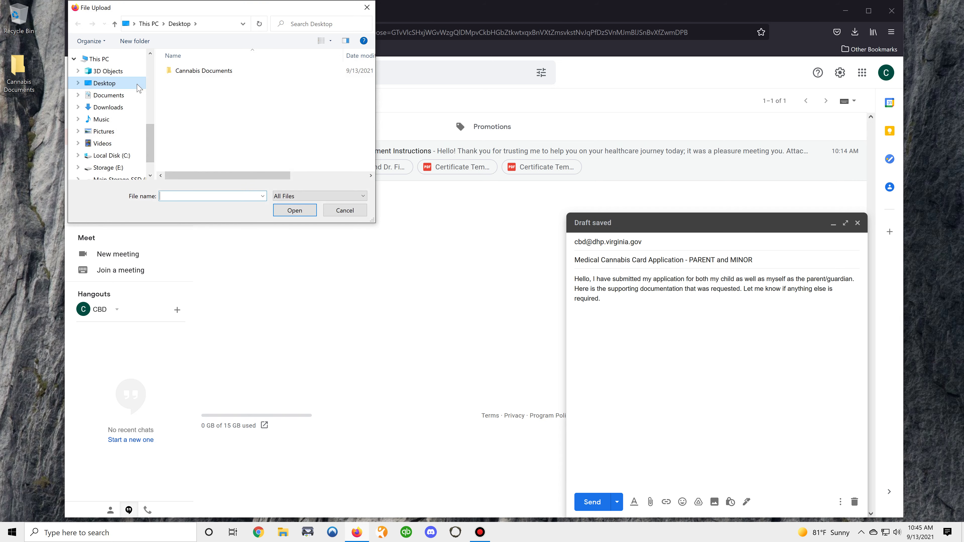
double_click(194, 72)
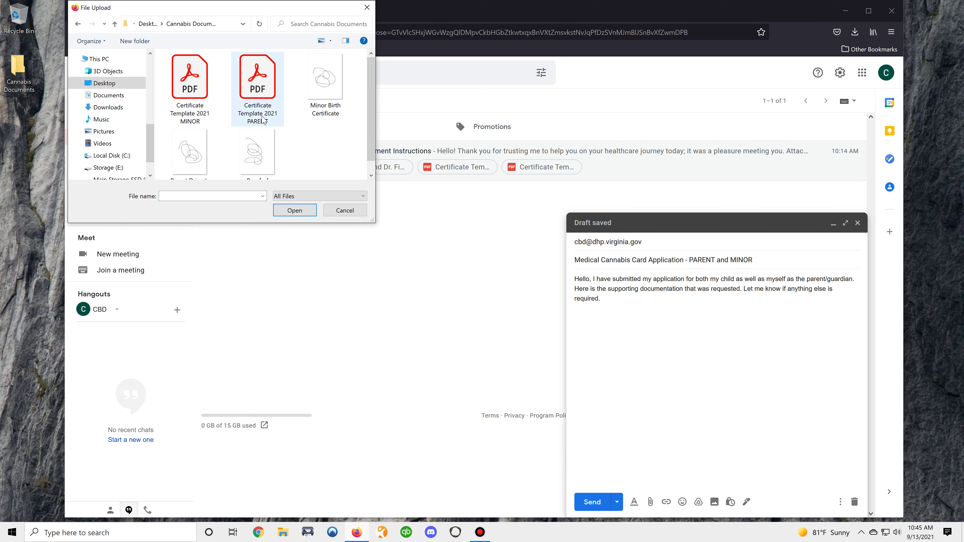
left_click(205, 86)
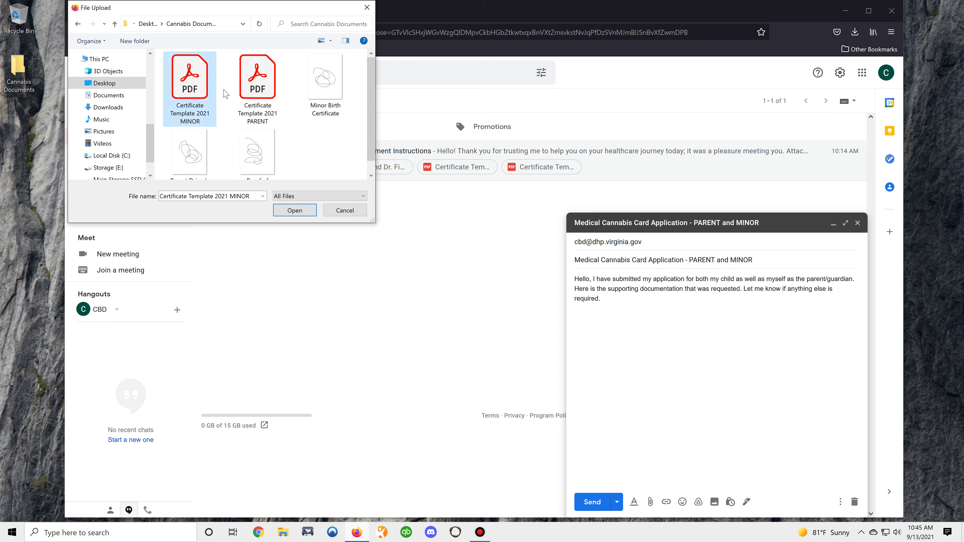
left_click(261, 123, "ctrl")
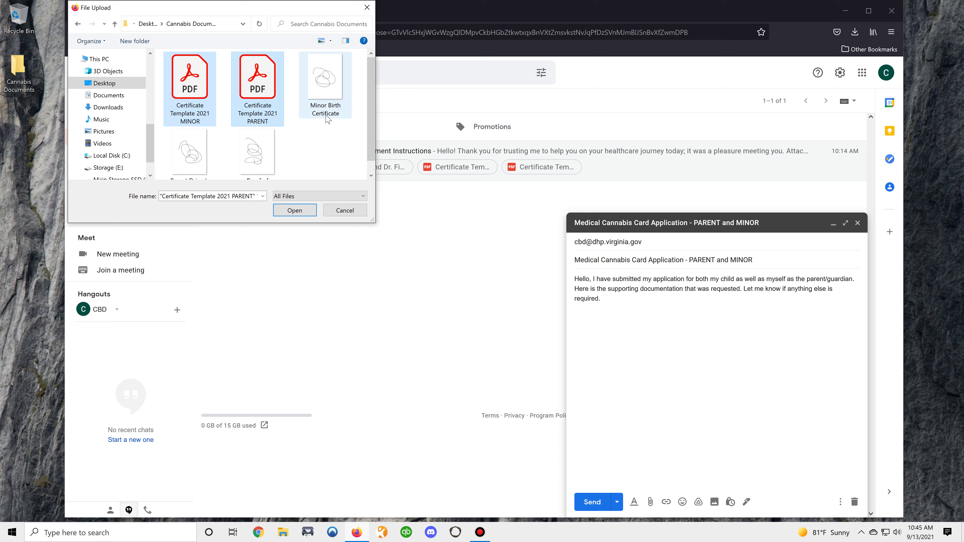
scroll(326, 120, "down", 1)
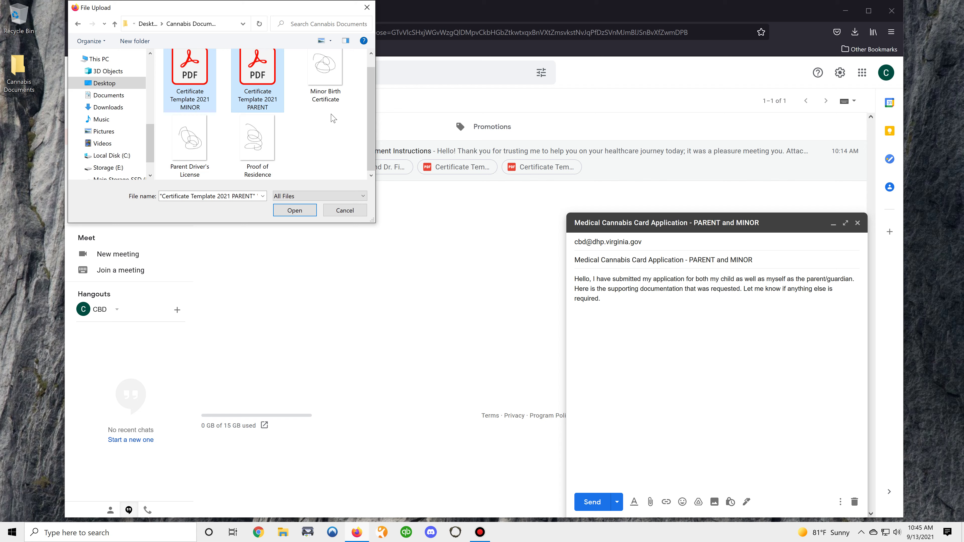
left_click(330, 95, "ctrl")
left_click(196, 153, "ctrl")
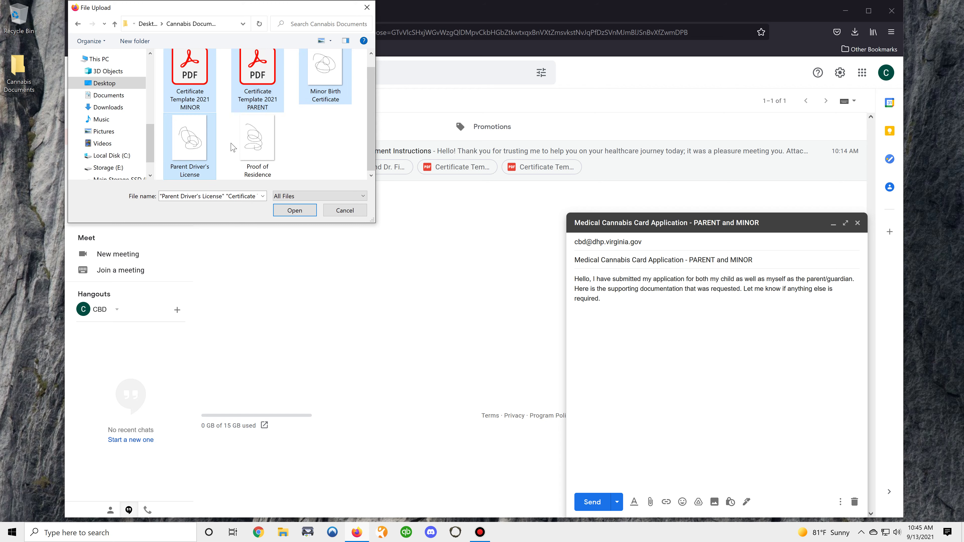
left_click(252, 141, "ctrl")
left_click(303, 215)
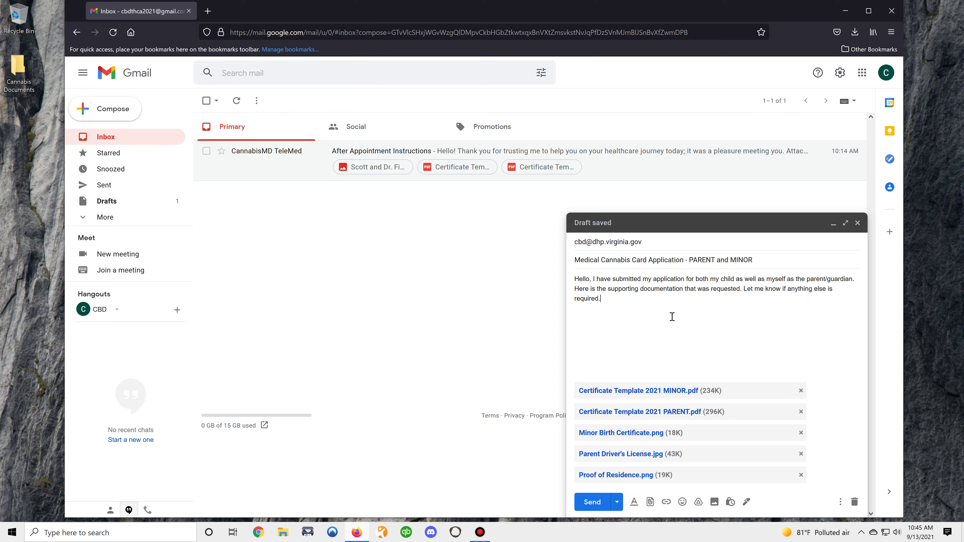
- Discard the Gmail draft with its five attachments, returning to the inbox
left_click(855, 502)
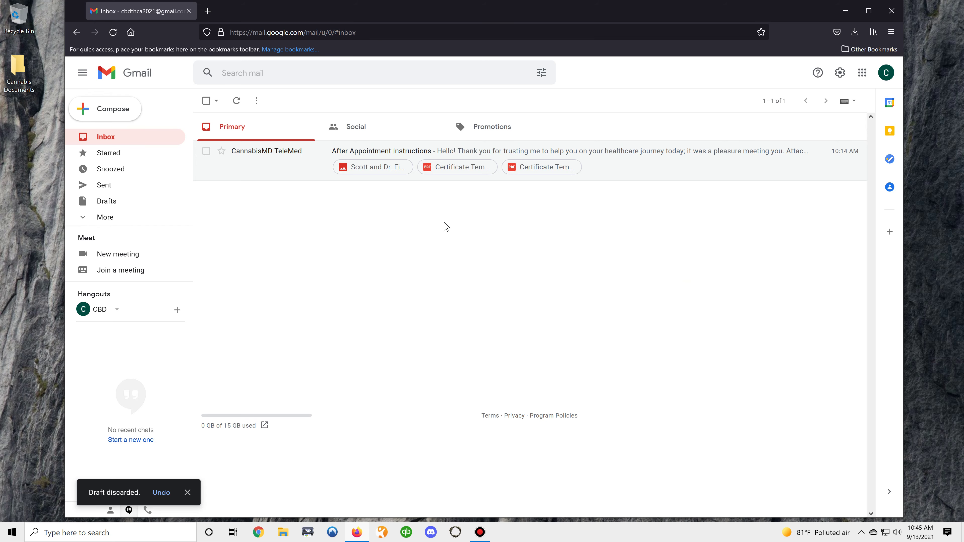